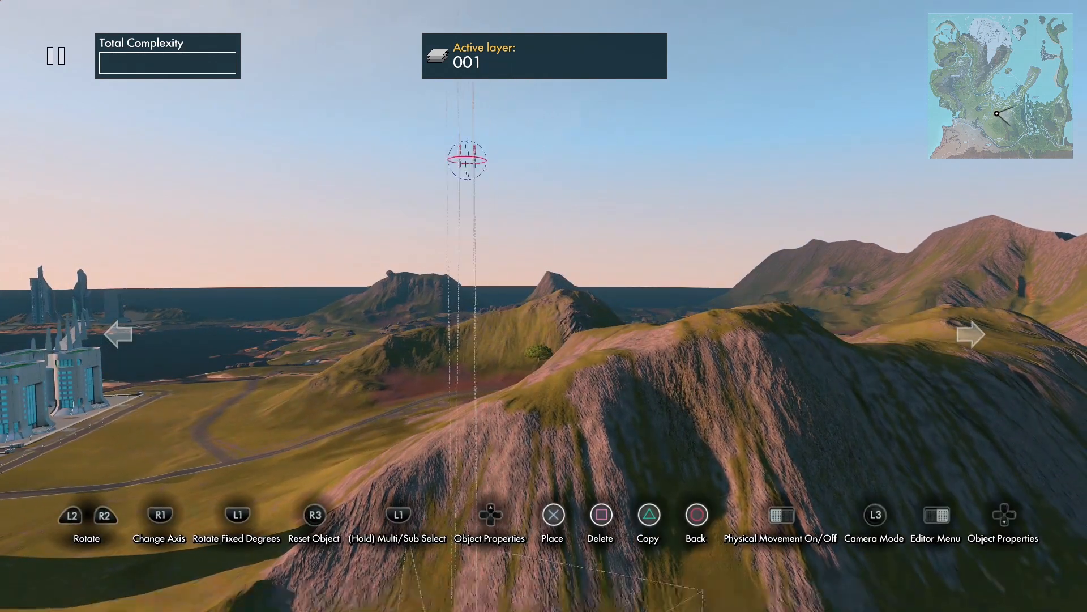
# Step: Move the start and finish markers together into the air above the hills
pyautogui.click(465, 10)
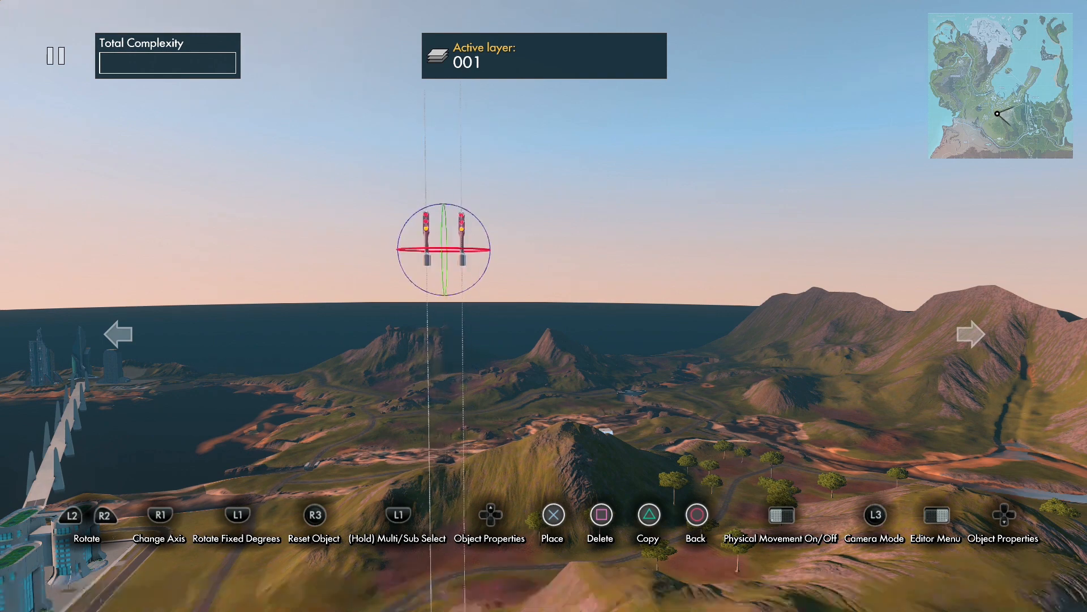
pyautogui.click(452, 248)
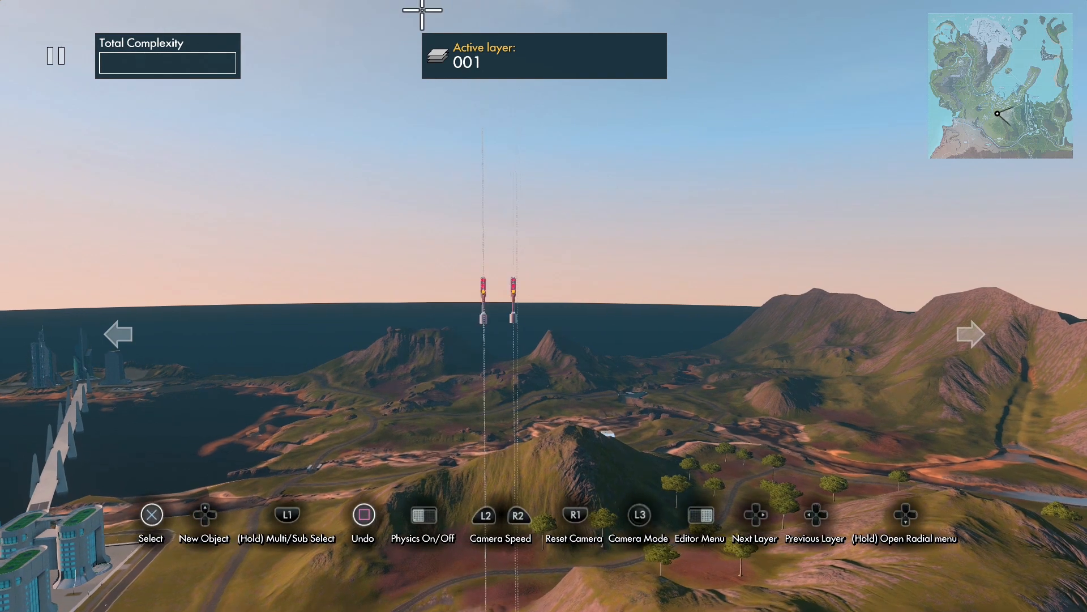
# Step: Add a Concrete plate L, variation 1, from the General category's Plates objects
pyautogui.press('Up')
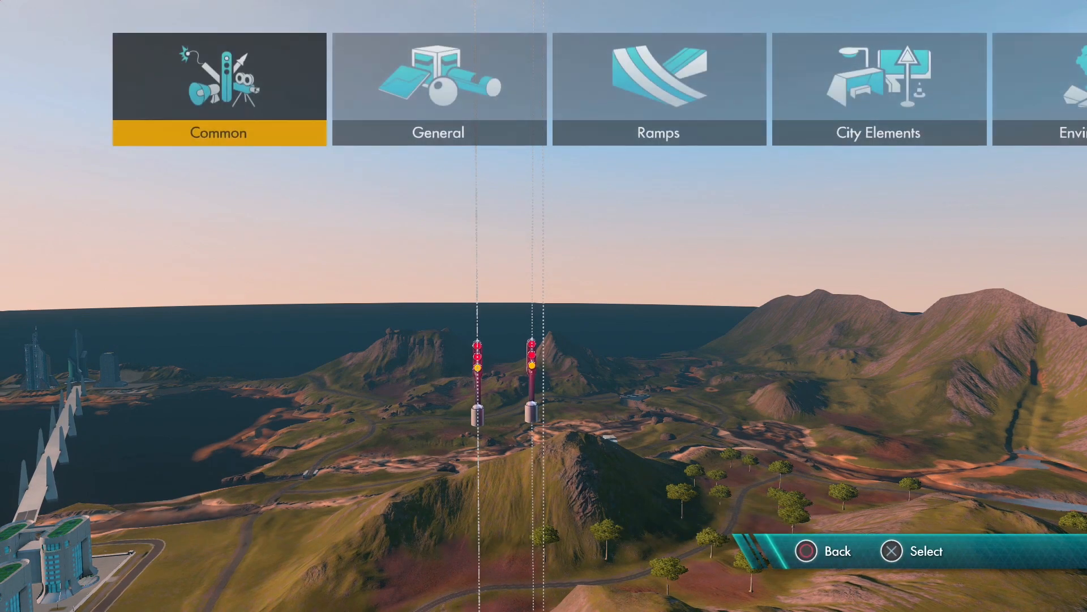
pyautogui.press('Right')
pyautogui.press('Return')
pyautogui.press('Right')
pyautogui.press('Right')
pyautogui.press('Down')
pyautogui.press('Down')
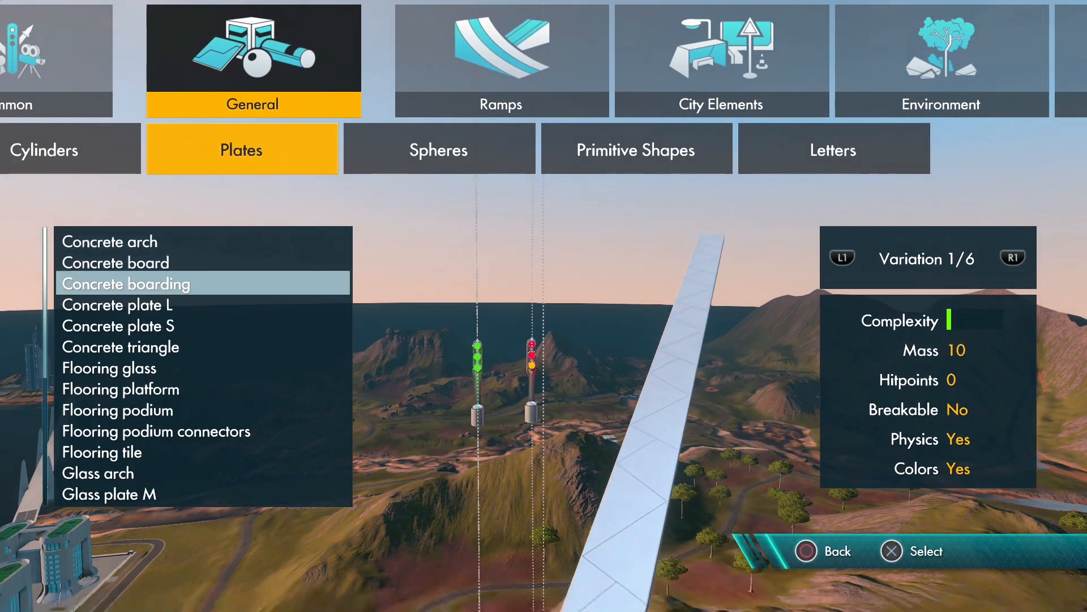
pyautogui.press('Down')
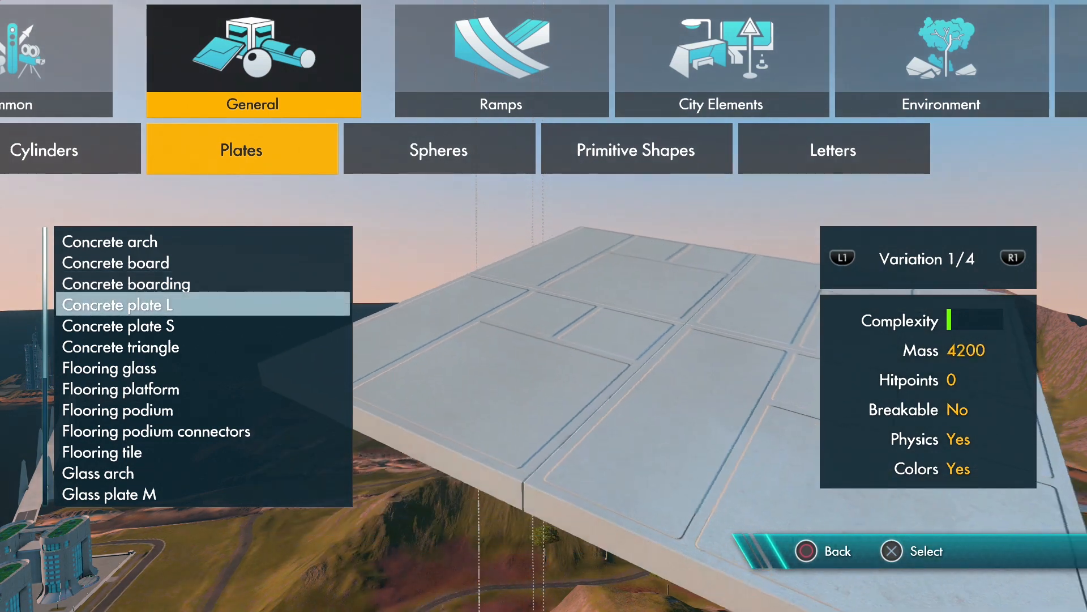
pyautogui.press('Return')
# Step: Stand the concrete plate upright and place it beneath the start and finish markers as the starting platform
pyautogui.press('Down')
pyautogui.press('Up')
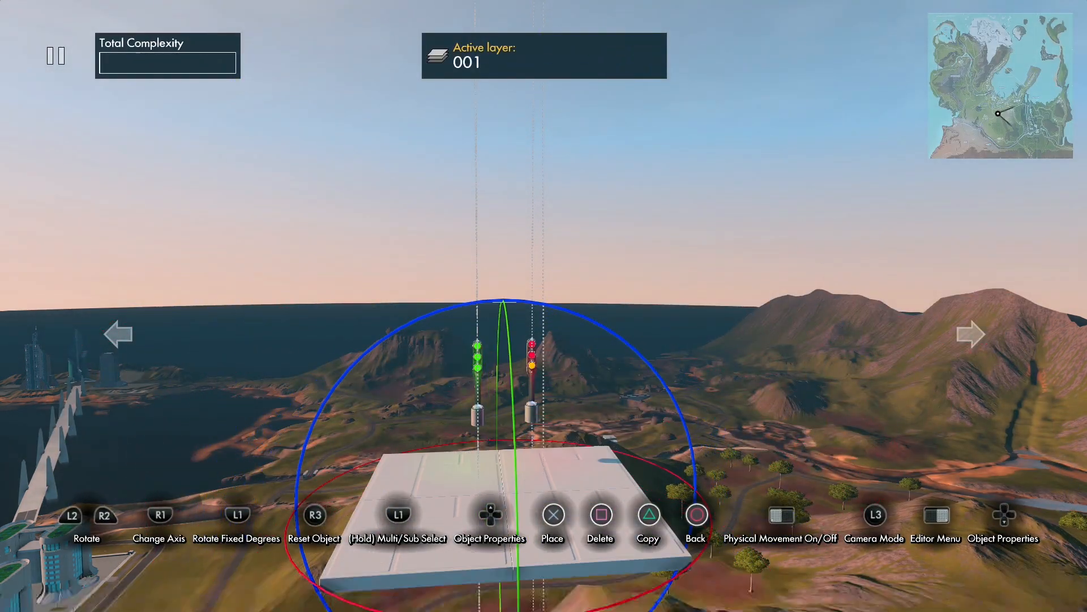
pyautogui.press('q')
pyautogui.press('Down')
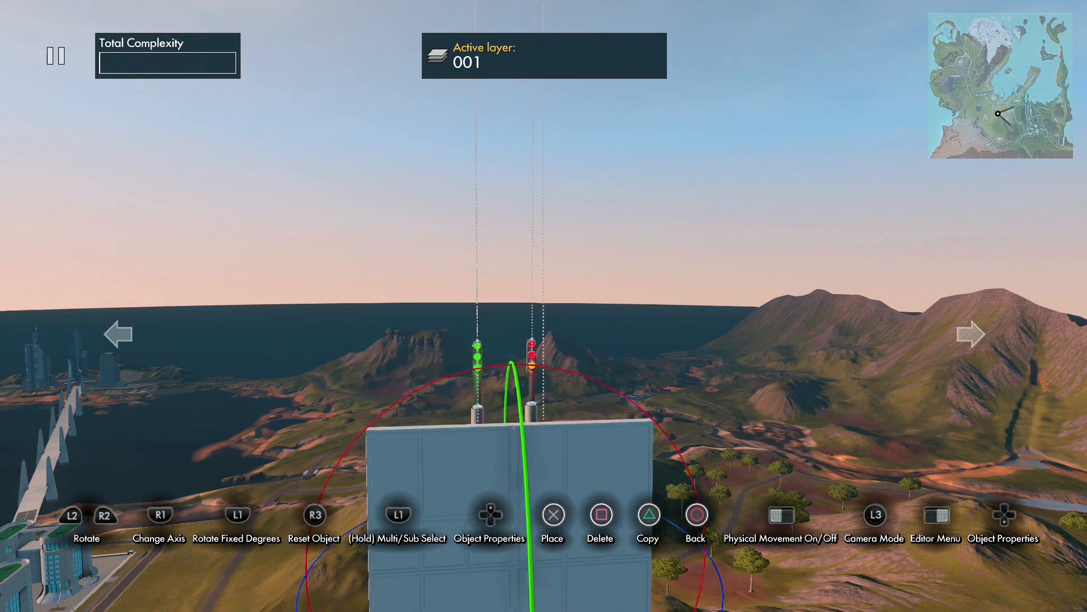
pyautogui.press('Return')
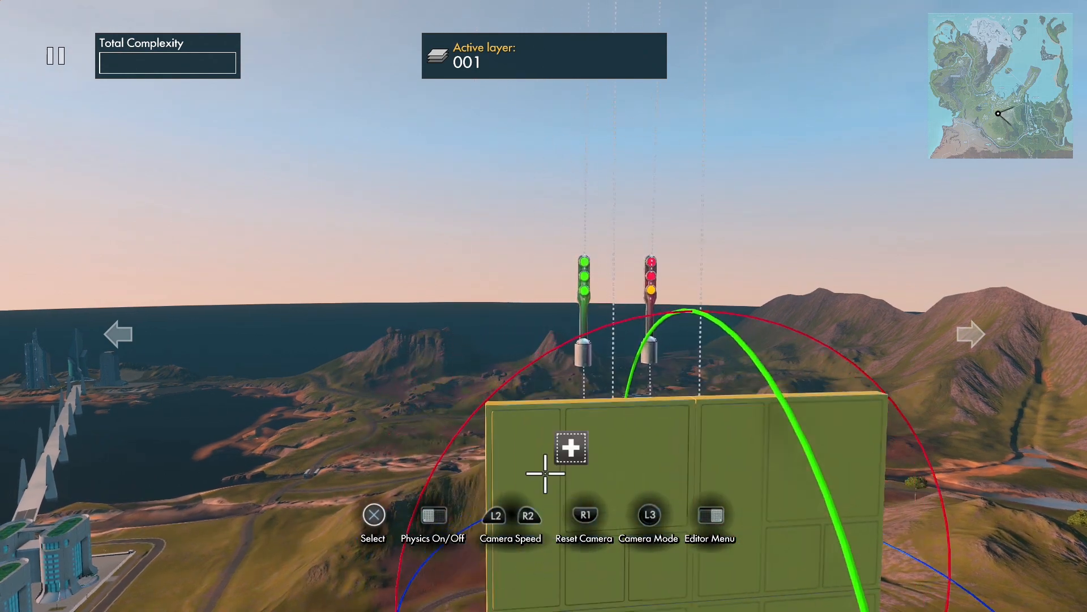
pyautogui.press('Return')
pyautogui.press('Return')
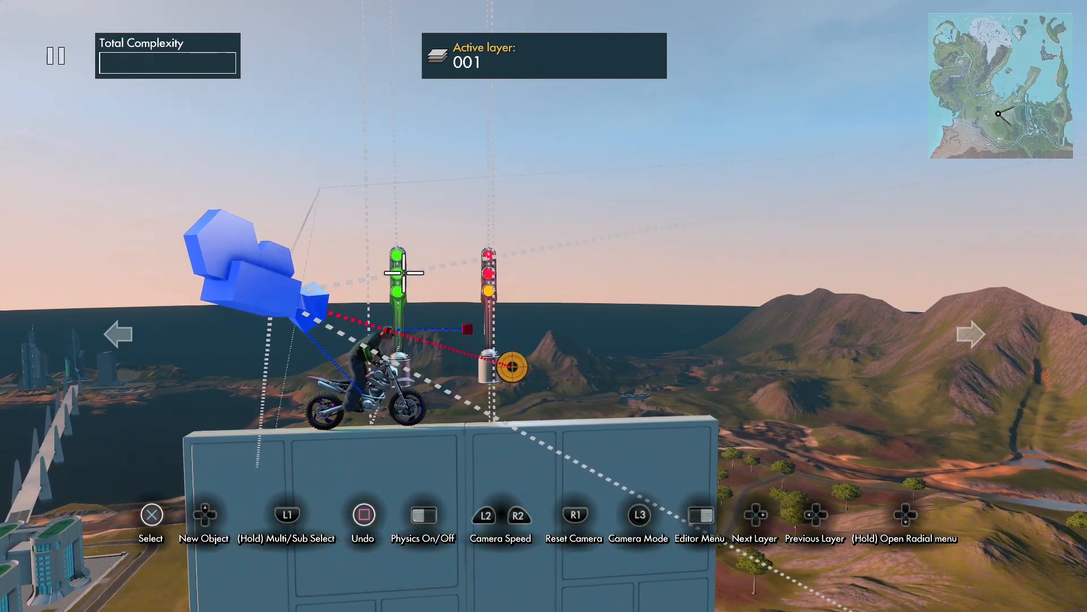
# Step: Reposition the start marker along with its rider on the upright plate's upper edge
pyautogui.press('Return')
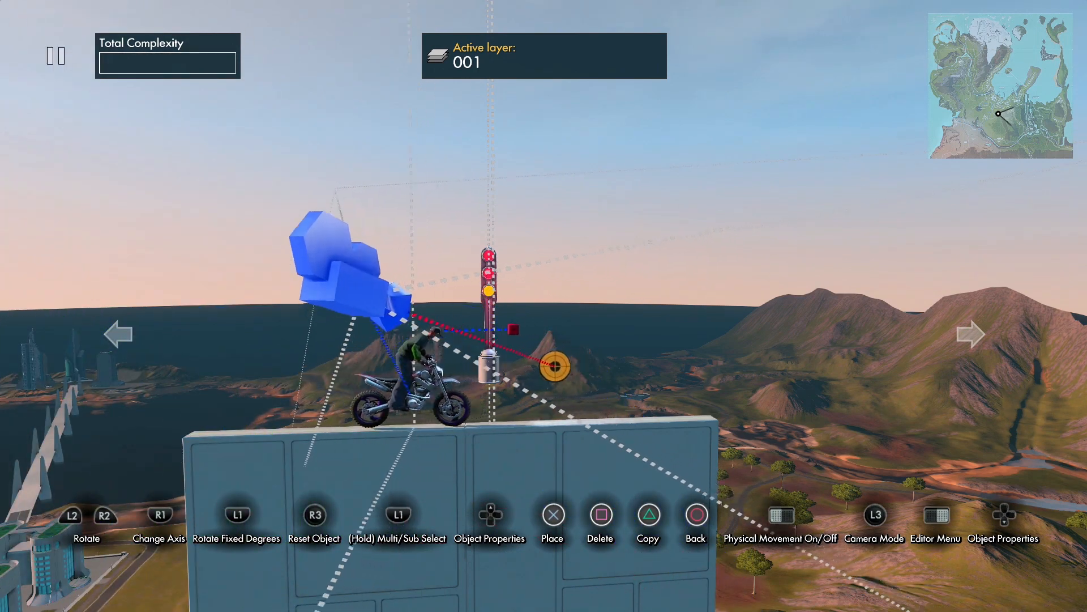
pyautogui.press('Return')
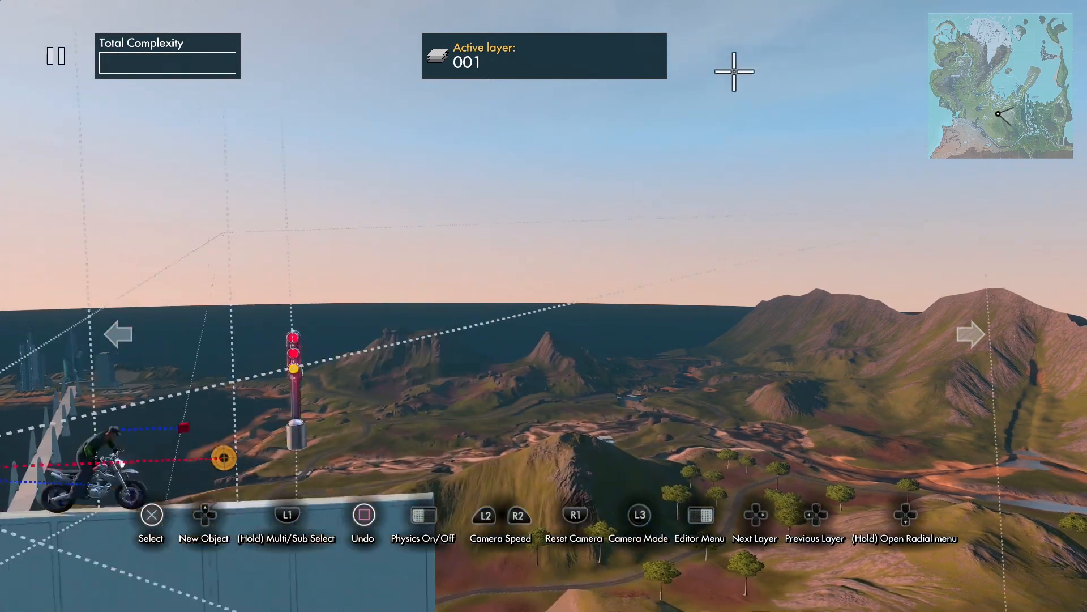
# Step: Copy the starting plate, tilt the copy upward, and place it against the platform's far end as a ramp
pyautogui.press('Return')
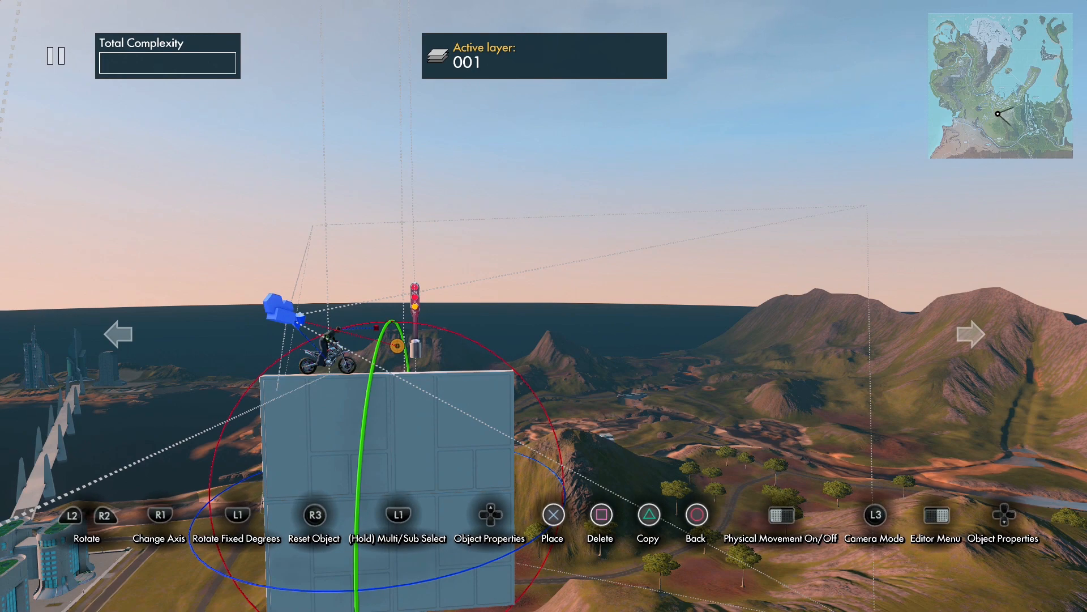
pyautogui.hotkey('ctrl', 'c')
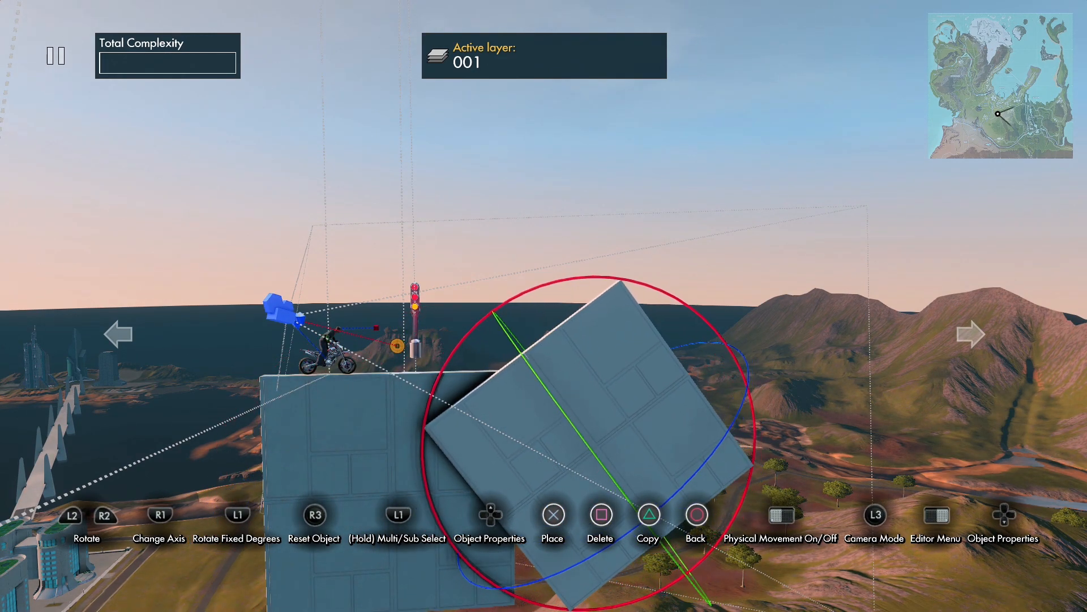
pyautogui.press('Return')
# Step: Place a second tilted plate copy farther up beyond a gap, and add a level copy at its upper end
pyautogui.press('Return')
pyautogui.hotkey('ctrl', 'c')
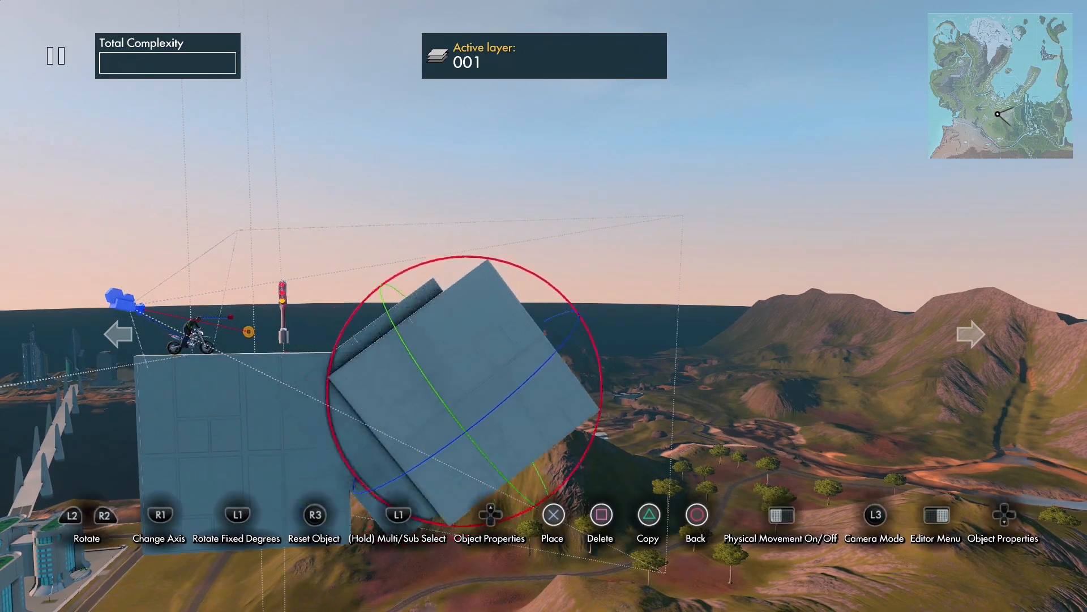
pyautogui.press('Return')
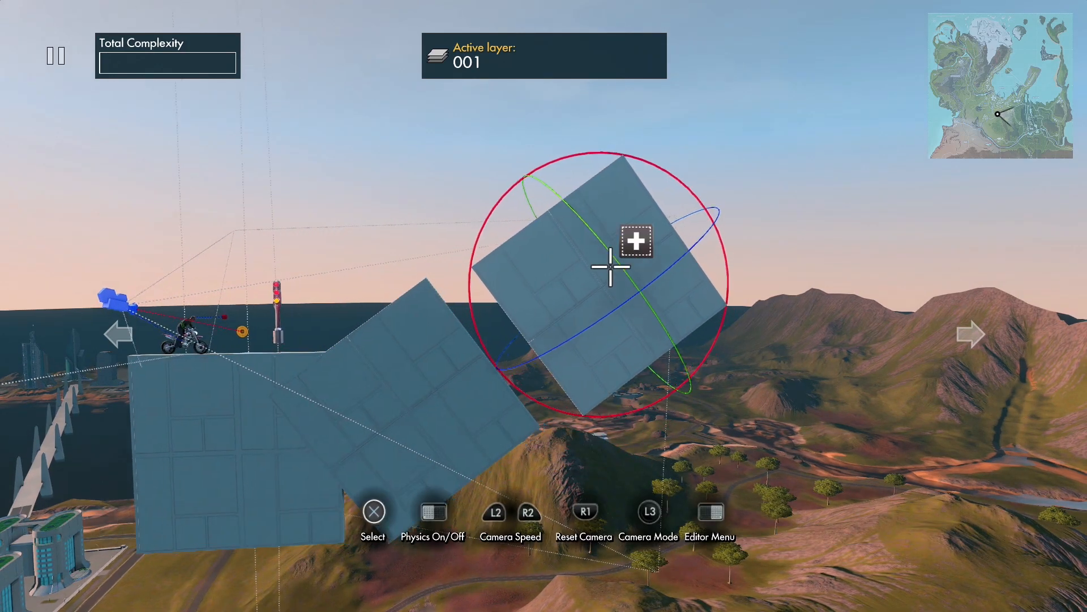
pyautogui.press('Return')
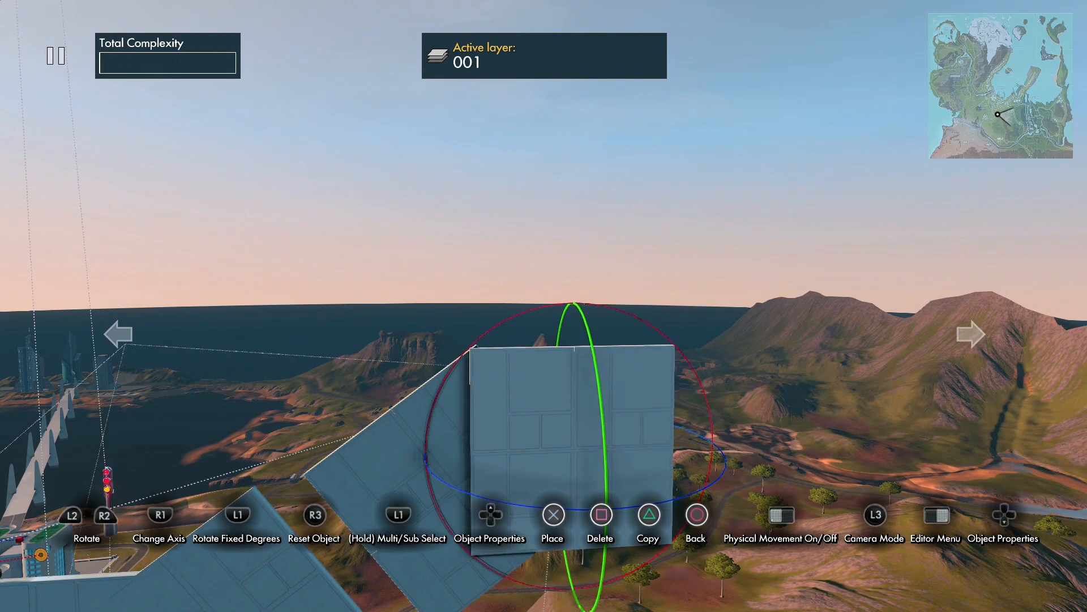
pyautogui.press('Return')
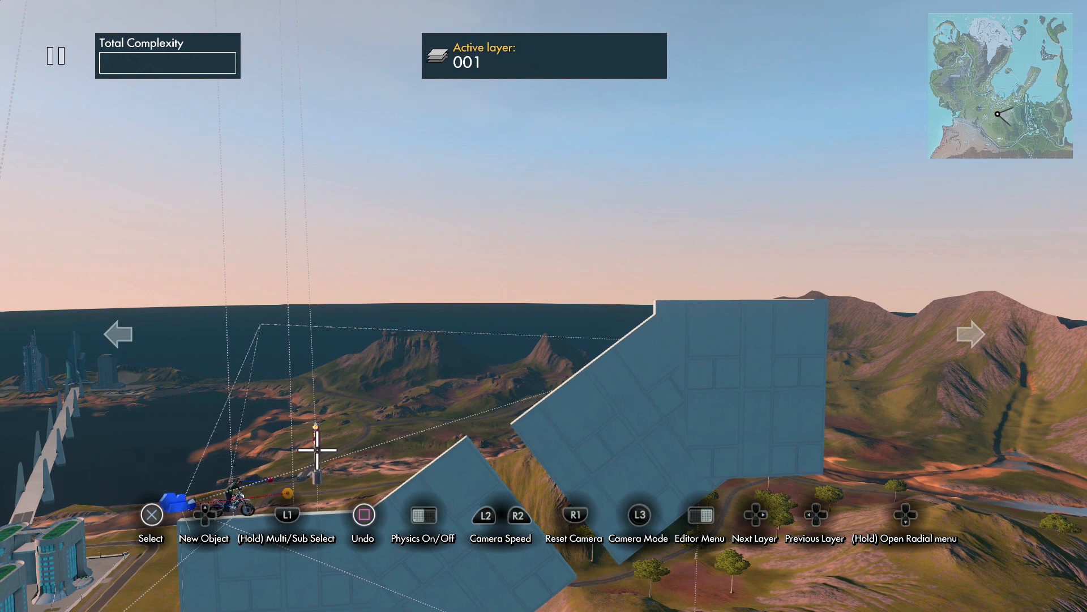
# Step: Move the finish marker to the far end of the upper level platform
pyautogui.press('Return')
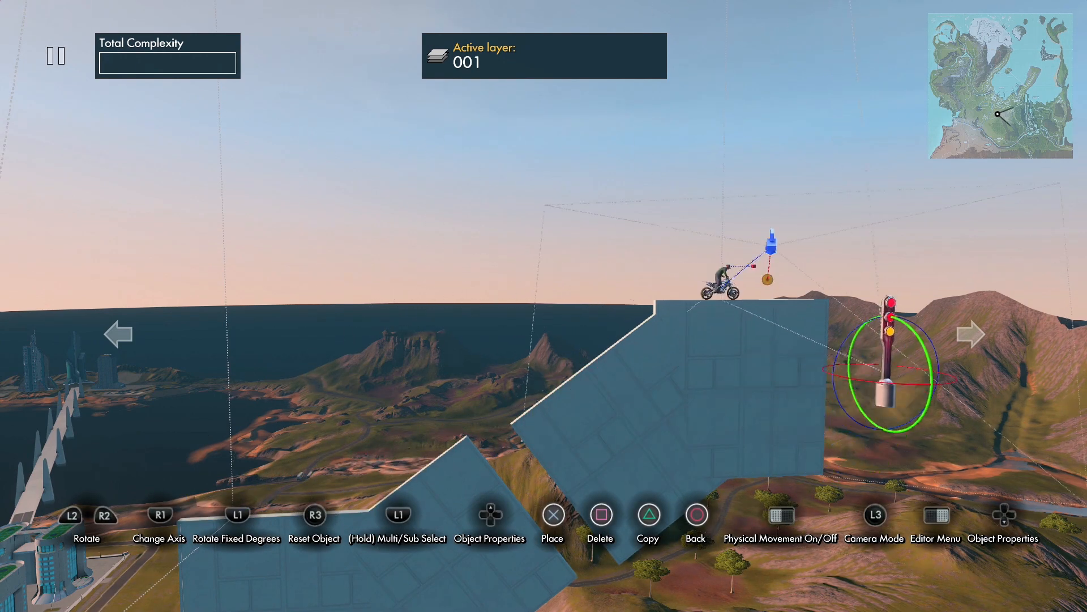
pyautogui.press('Return')
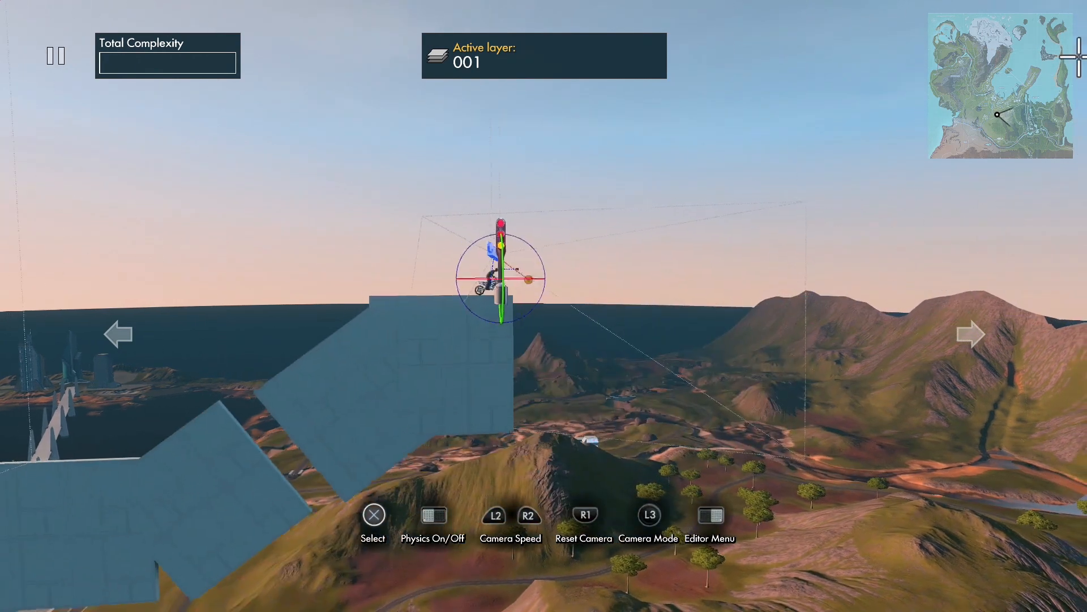
pyautogui.press('Return')
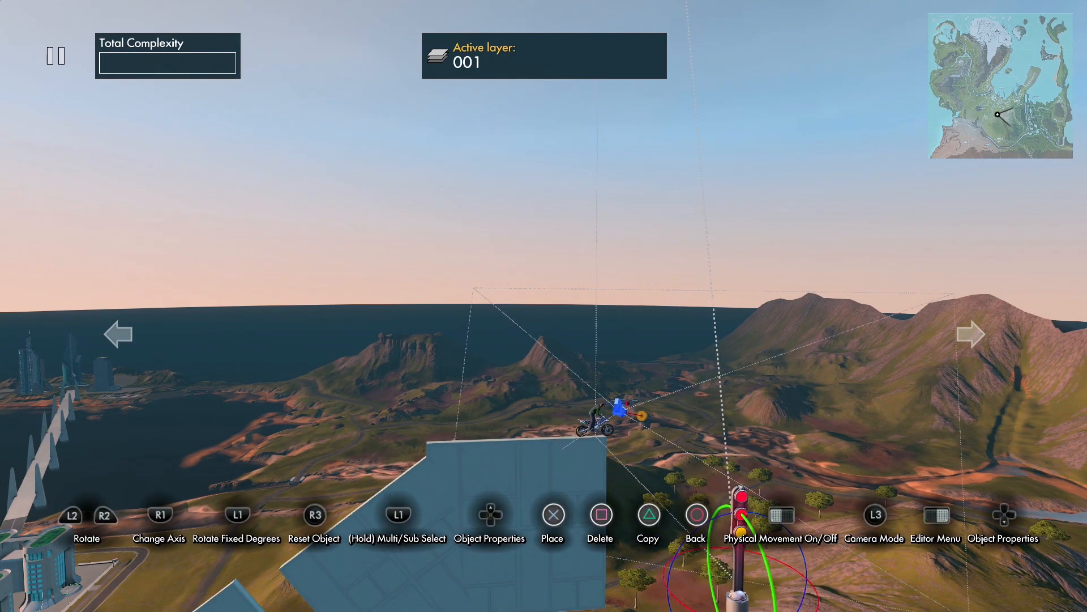
pyautogui.press('Return')
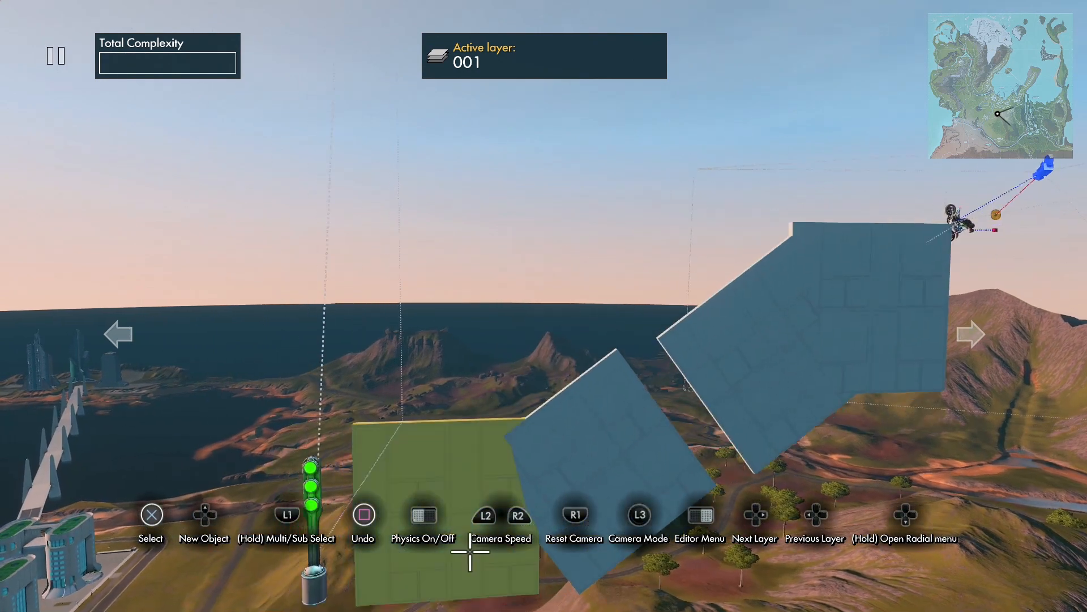
# Step: Copy the starting plate, set the copy to variation 3, and place it as a tall wall behind the start
pyautogui.click(471, 553)
pyautogui.press('c')
pyautogui.press('Return')
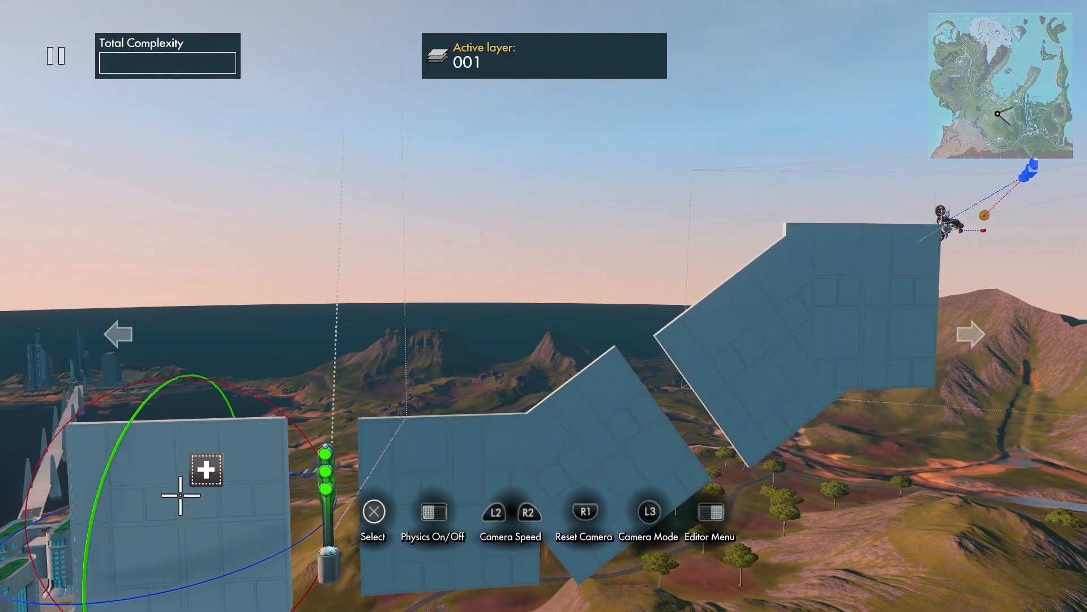
pyautogui.press('Return')
pyautogui.press('Up')
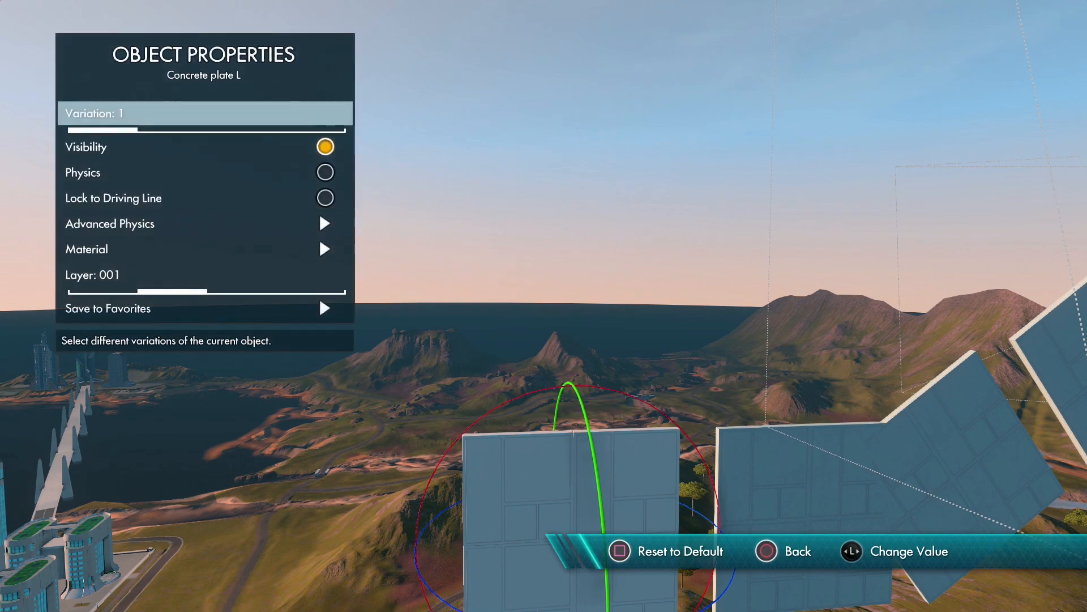
pyautogui.press('Right')
pyautogui.press('Escape')
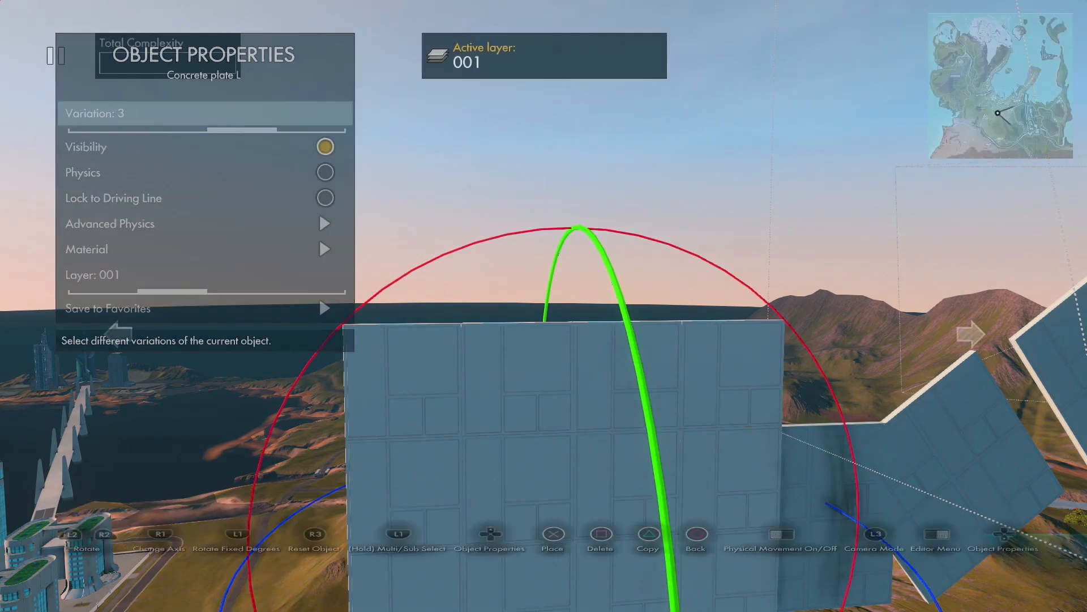
pyautogui.press('Return')
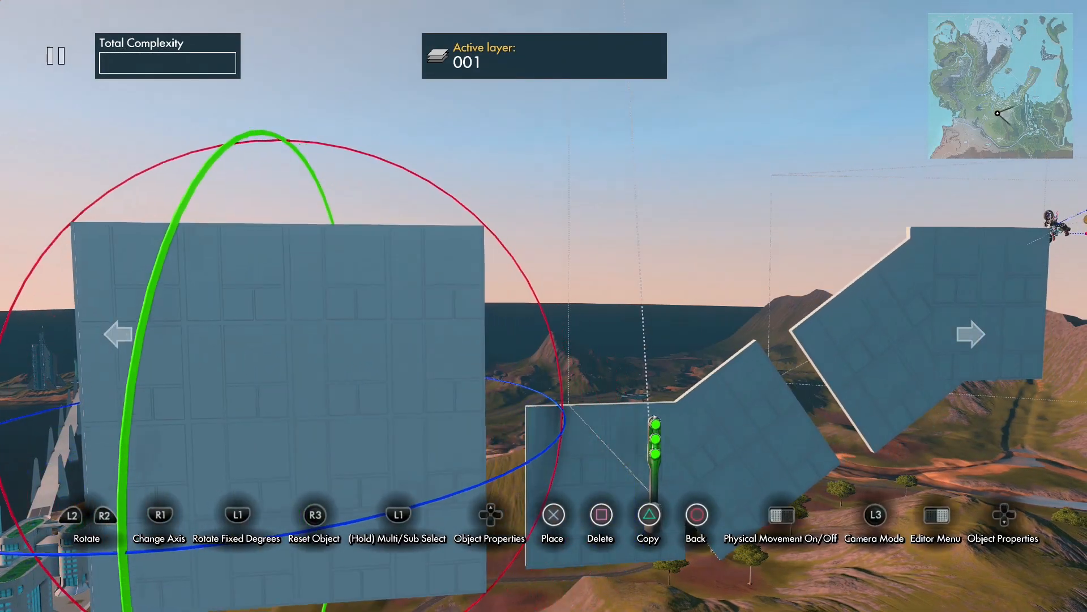
pyautogui.press('Return')
# Step: Place copies of the large plate beneath the ramps and upper platform to fill in the track's base
pyautogui.press('Return')
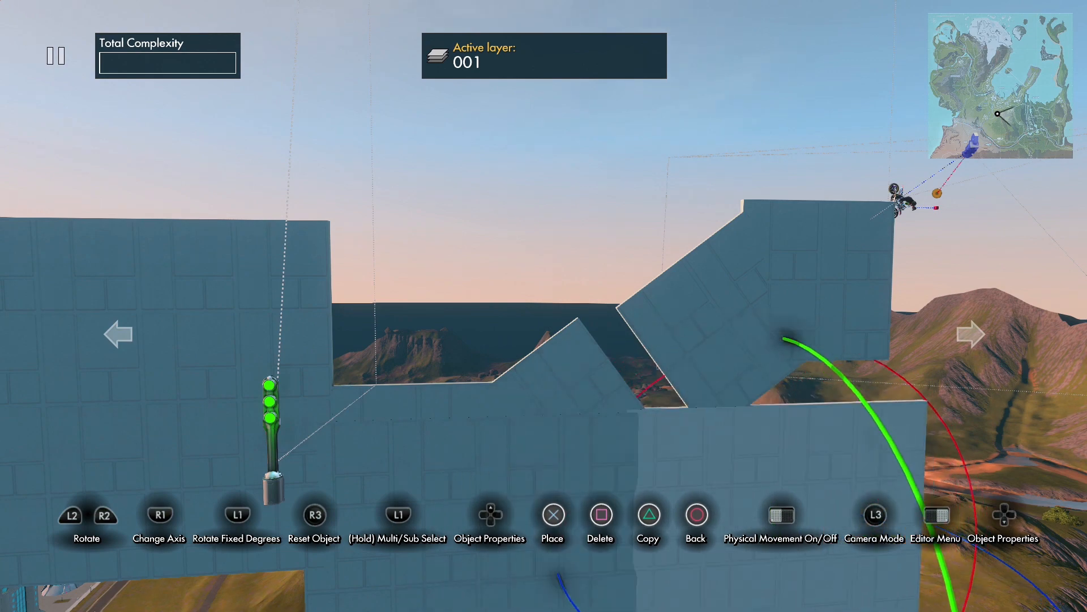
pyautogui.press('Return')
pyautogui.press('Return')
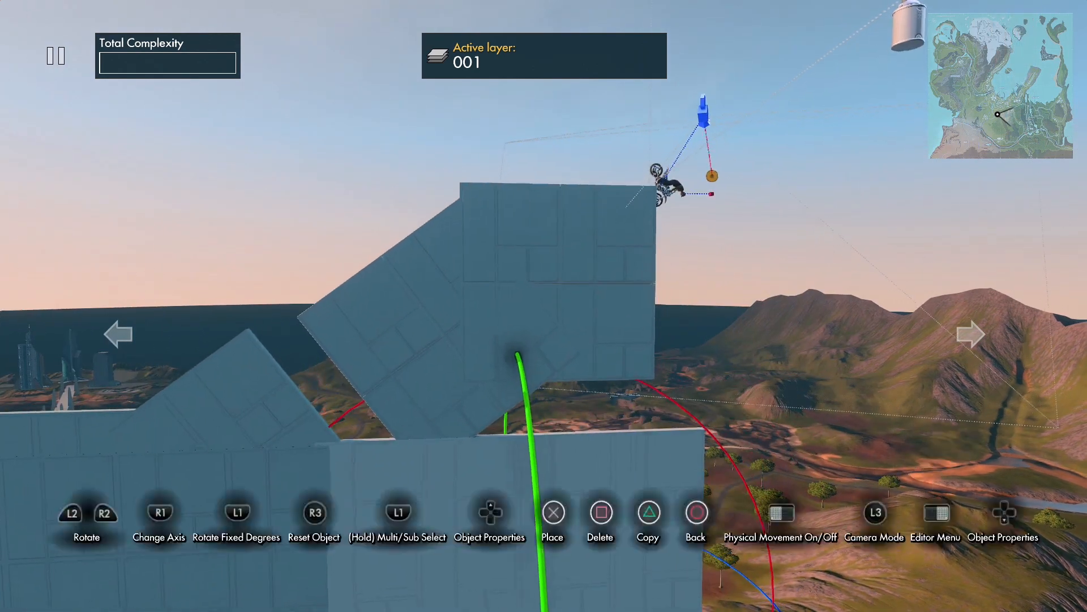
pyautogui.press('Return')
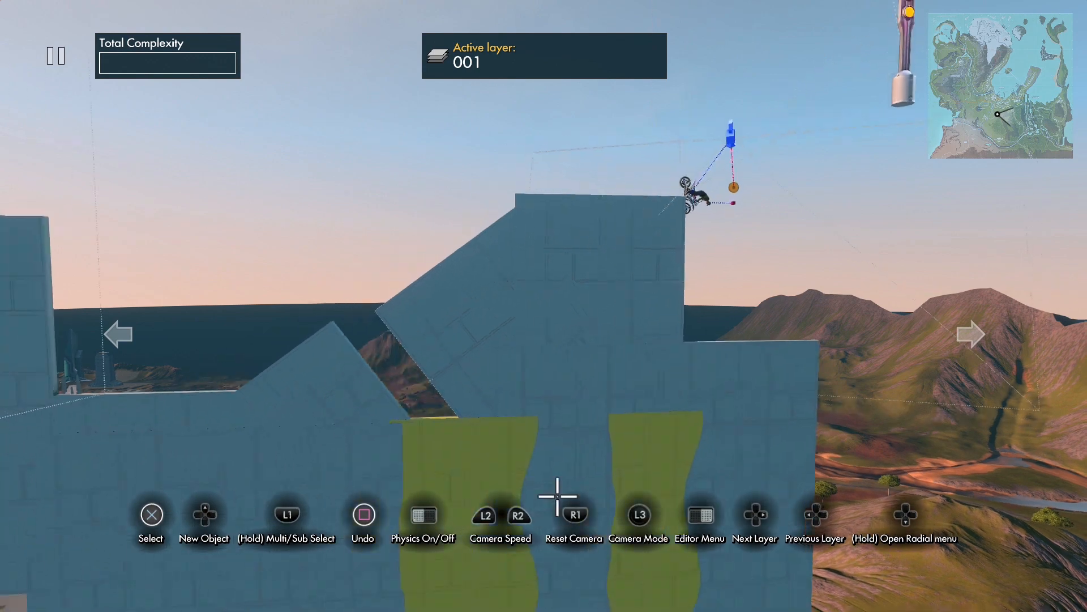
# Step: Place another large plate below the wall behind the start to extend the base
pyautogui.click(339, 507)
pyautogui.press('Return')
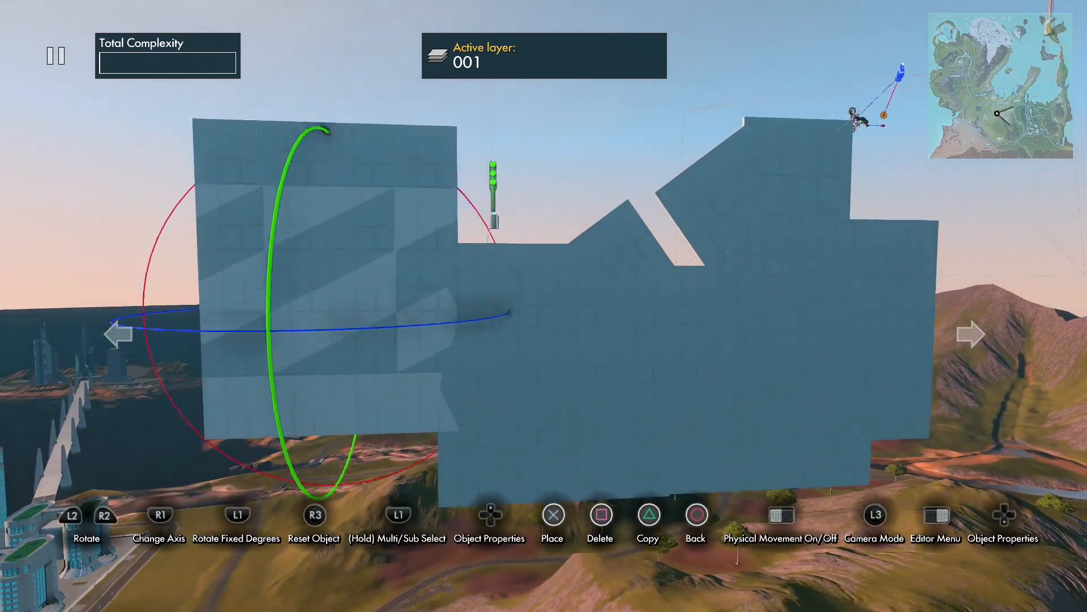
pyautogui.press('Return')
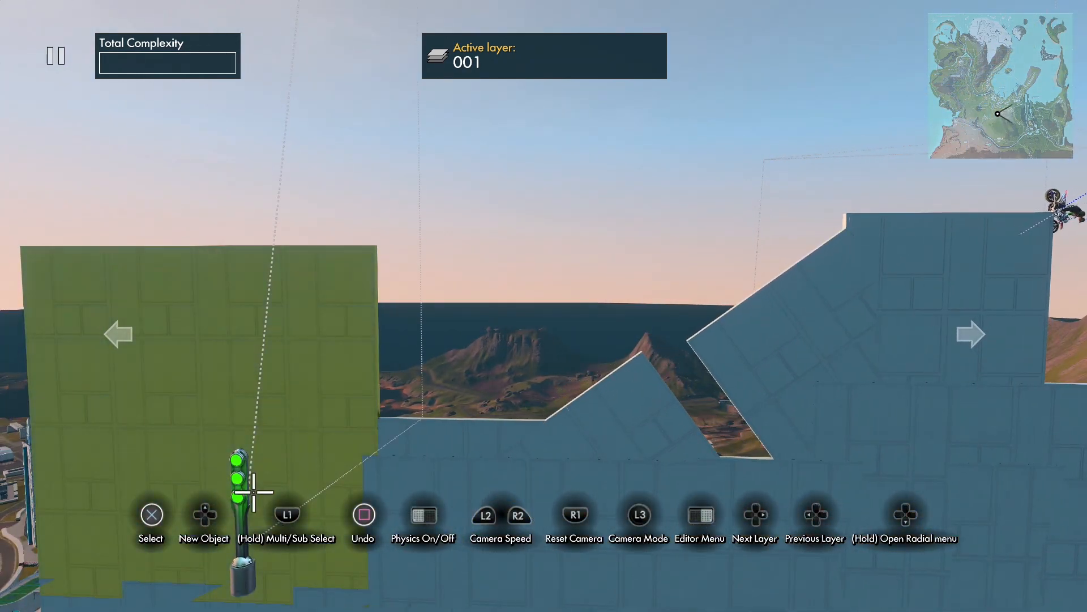
# Step: Select the start marker and reposition its camera close to the rider on the starting platform
pyautogui.click(242, 512)
pyautogui.click(243, 549)
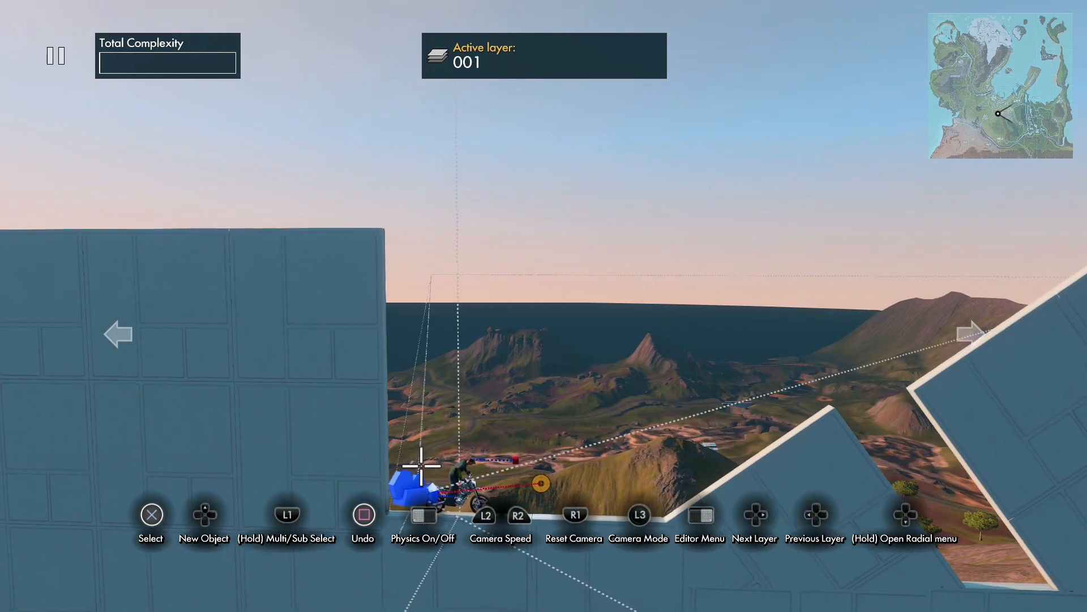
pyautogui.click(447, 460)
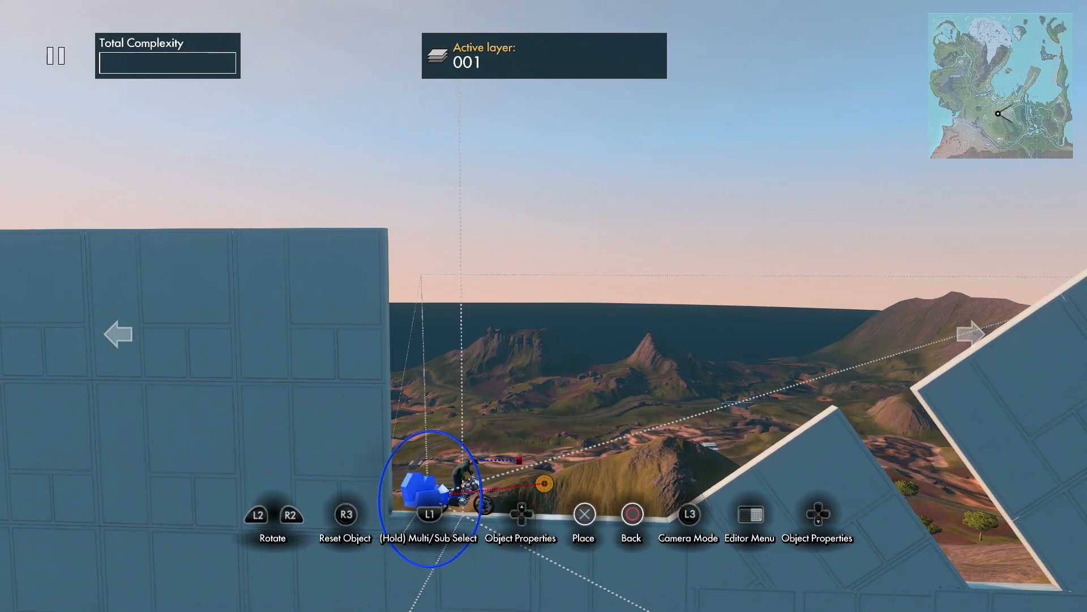
pyautogui.click(532, 593)
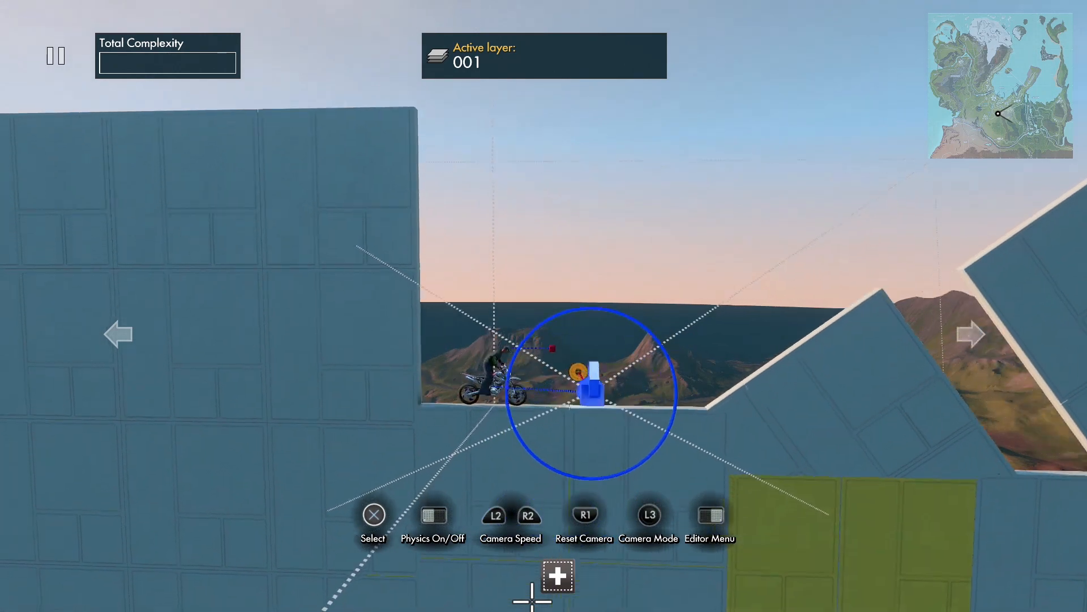
pyautogui.click(532, 595)
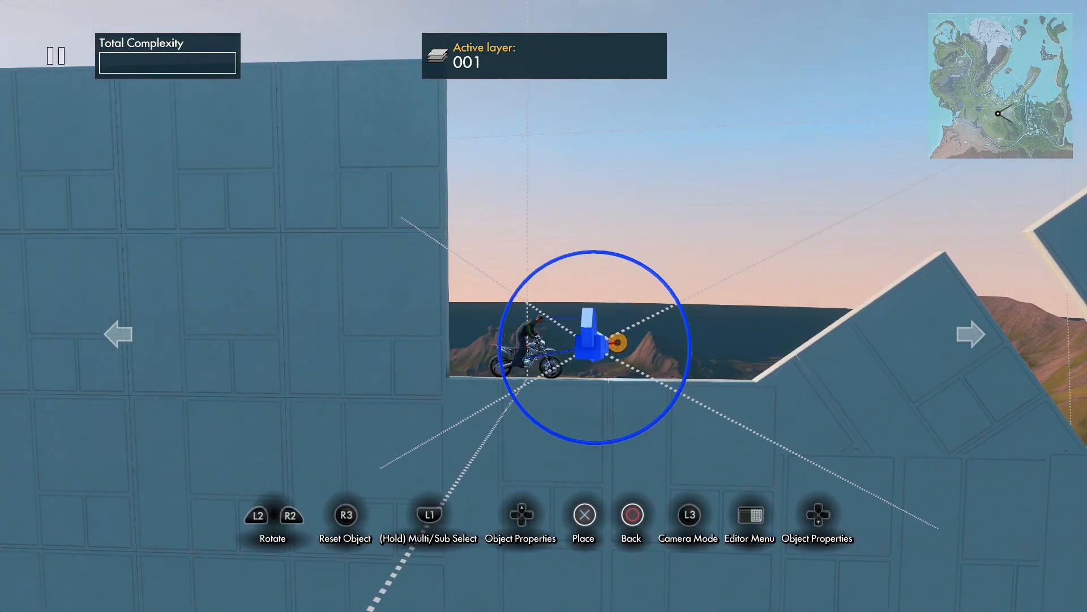
pyautogui.click(603, 348)
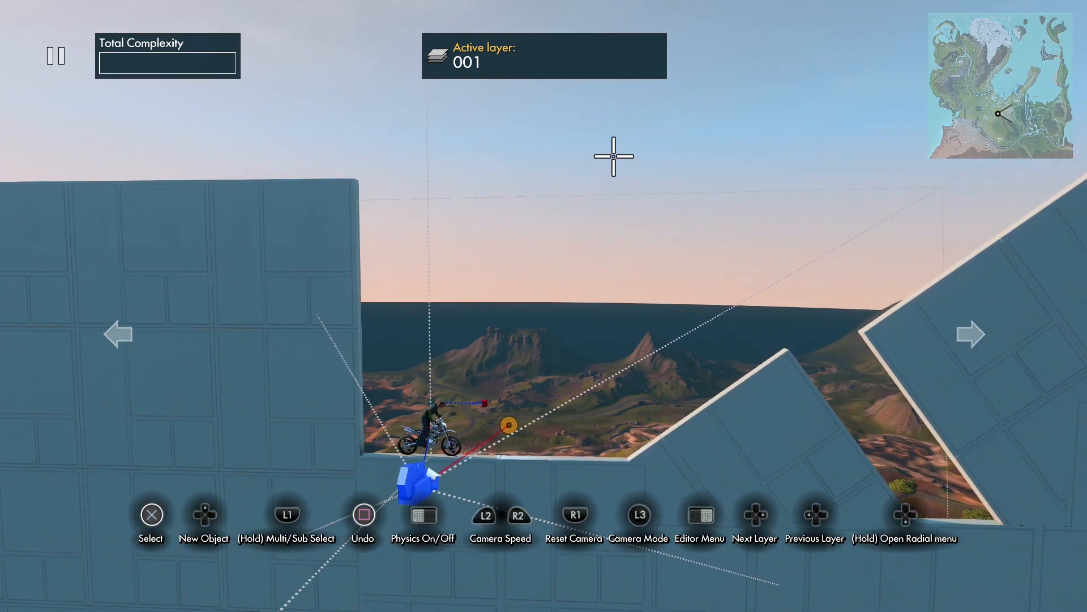
pyautogui.press('Up')
pyautogui.press('Escape')
pyautogui.press('Escape')
pyautogui.press('Escape')
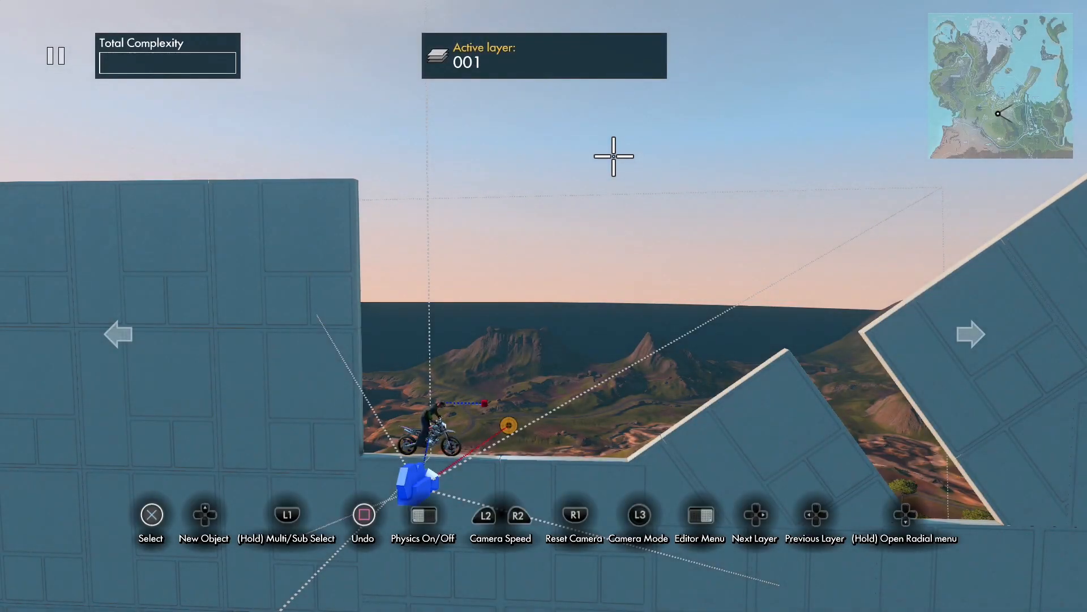
# Step: Open the custom time of day settings within the track's environment settings
pyautogui.press('Down')
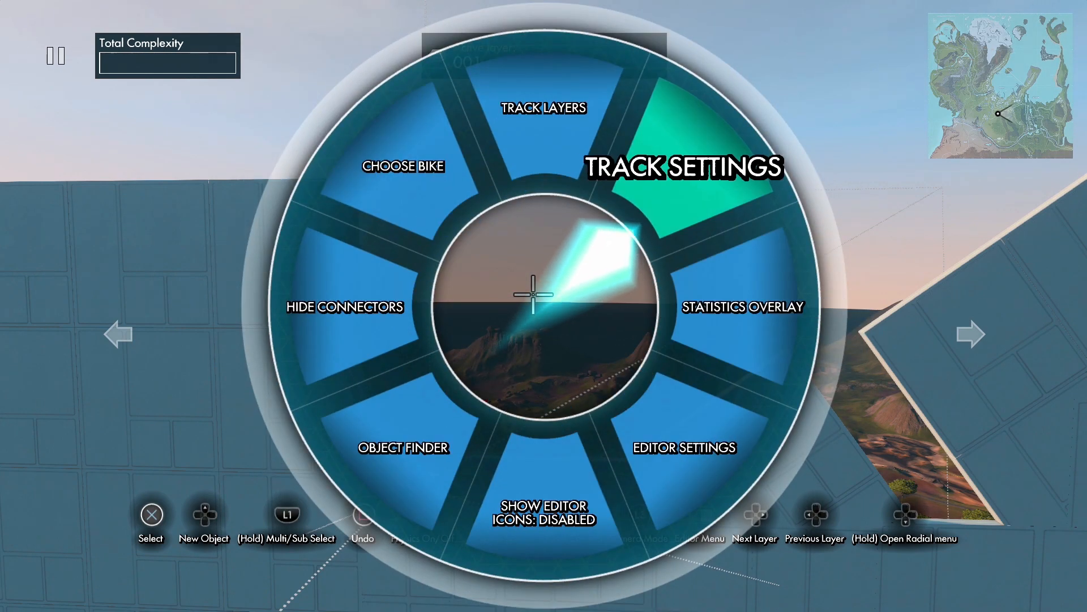
pyautogui.press('Return')
pyautogui.press('Down')
pyautogui.press('Return')
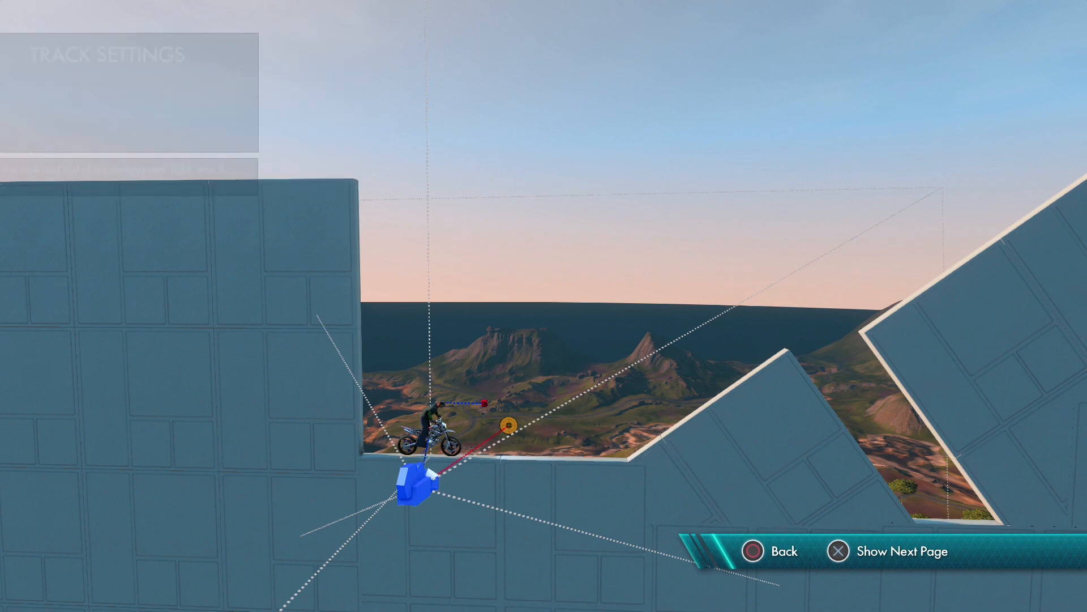
pyautogui.press('Down')
pyautogui.press('Down')
pyautogui.press('Down')
pyautogui.press('Return')
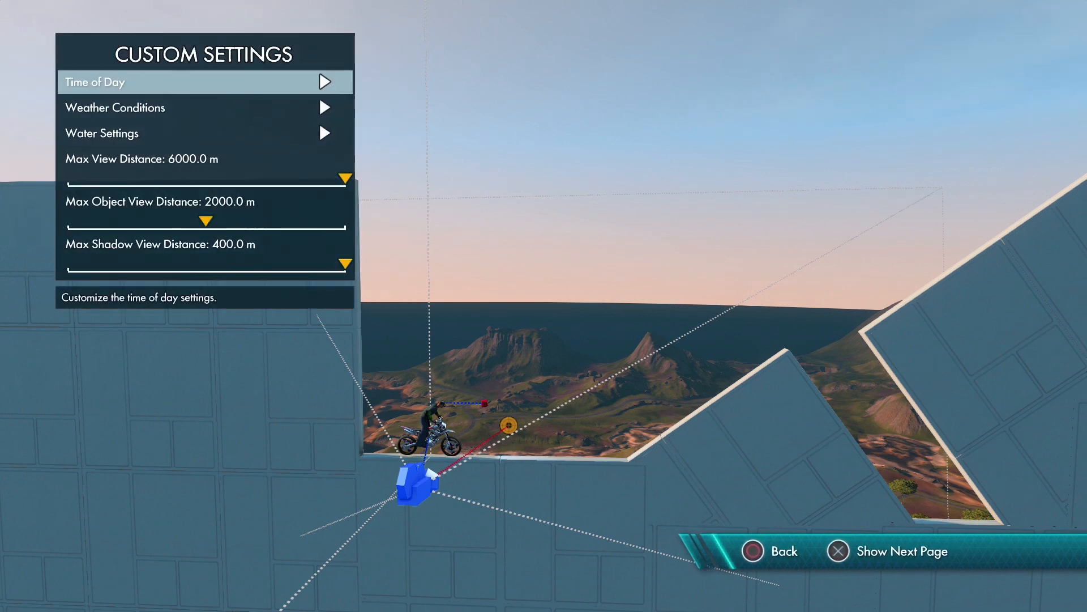
pyautogui.press('Return')
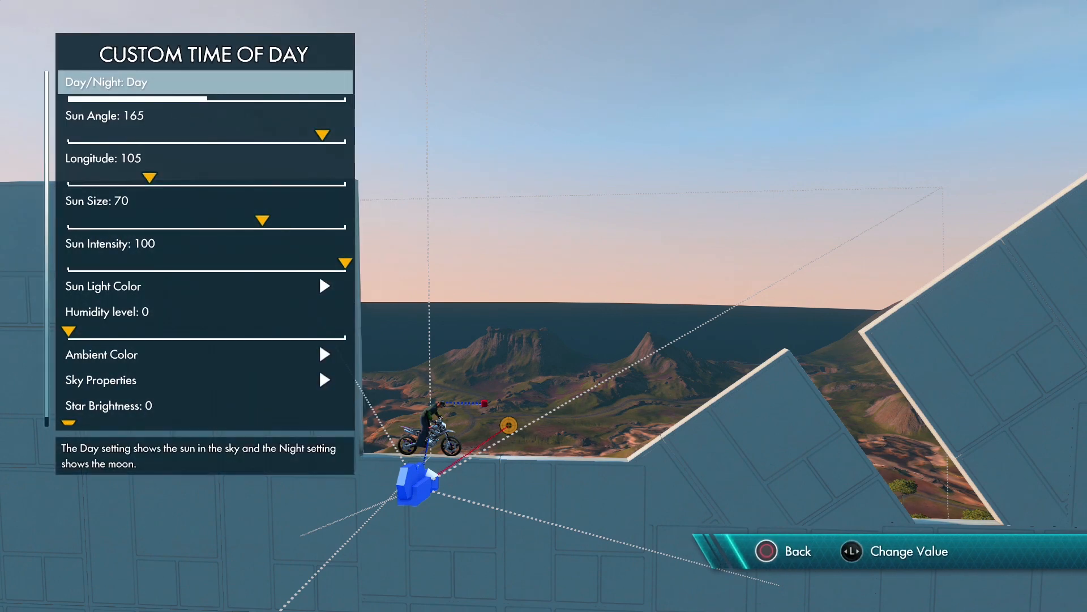
# Step: Switch the custom time of day from day to night, comparing both options in the scene
pyautogui.press('Right')
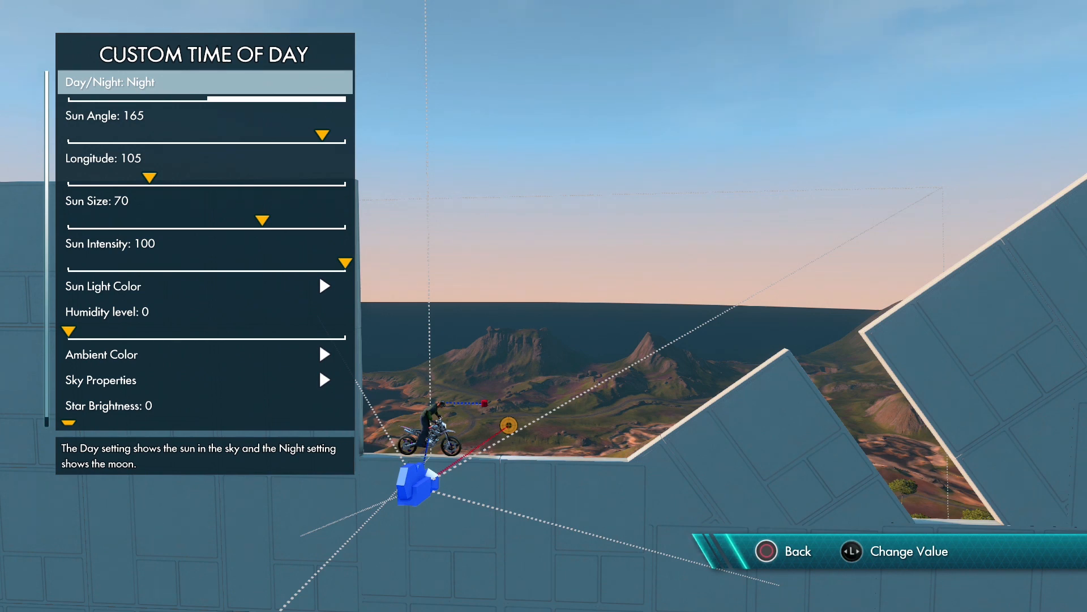
pyautogui.press('Down')
pyautogui.press('Up')
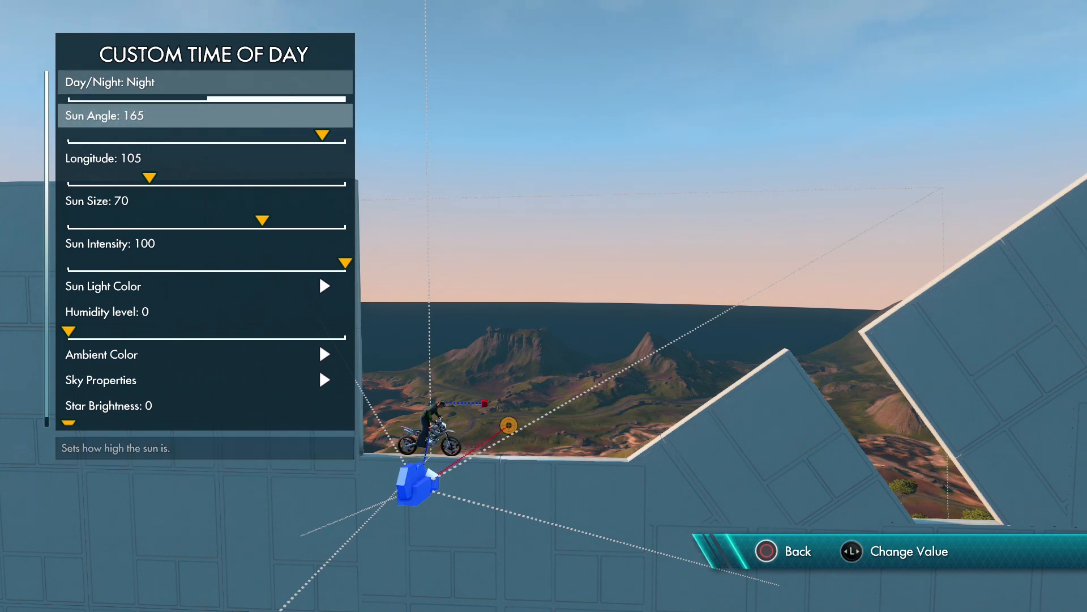
pyautogui.press('Left')
pyautogui.press('Right')
pyautogui.press('Left')
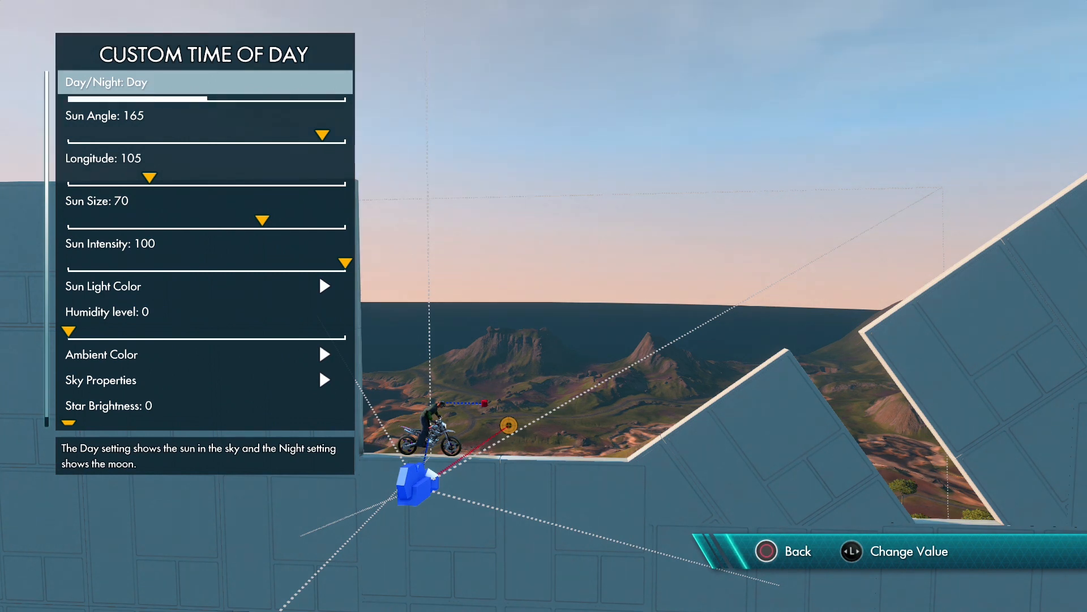
pyautogui.press('Right')
pyautogui.press('Left')
pyautogui.press('Right')
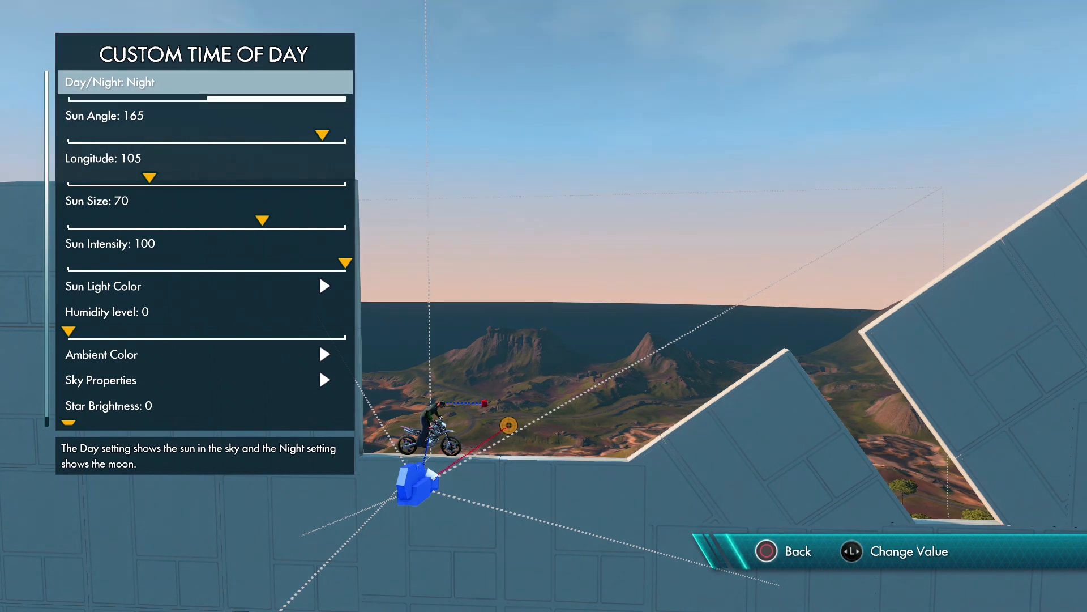
# Step: Lower the night sky's sun angle to 4
pyautogui.press('Down')
pyautogui.press('Left')
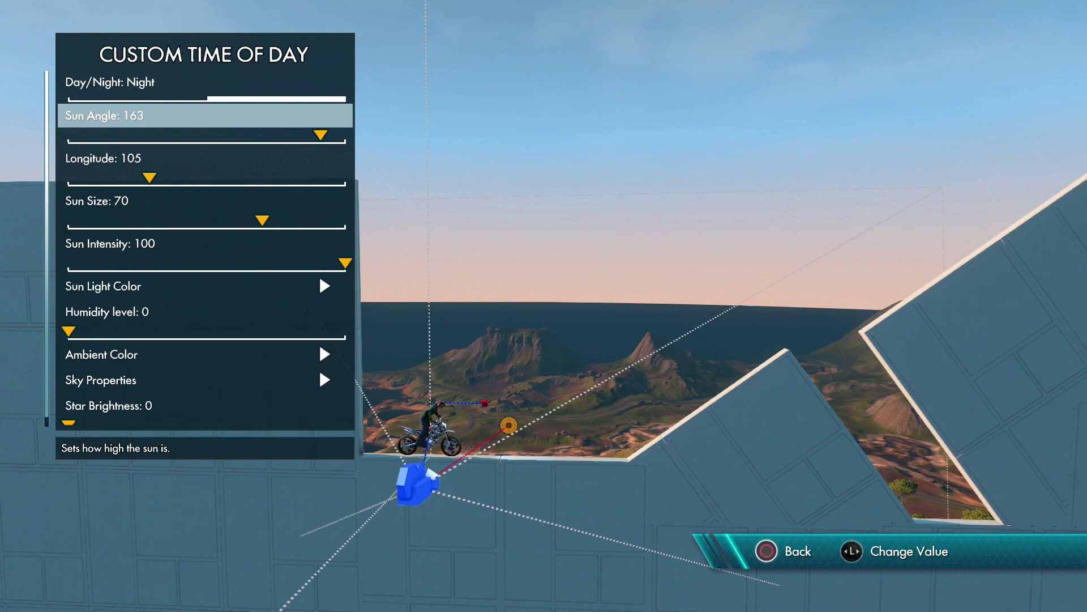
pyautogui.press('Left')
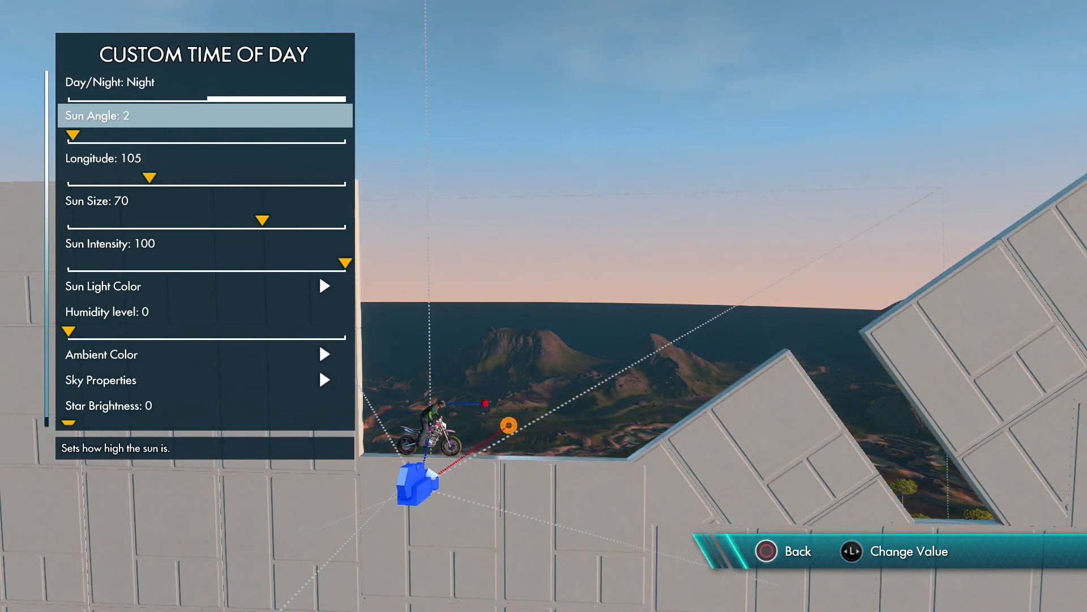
# Step: Set the longitude to 11 and the sun angle to 3 to place the moon low above the horizon
pyautogui.press('Down')
pyautogui.press('Left')
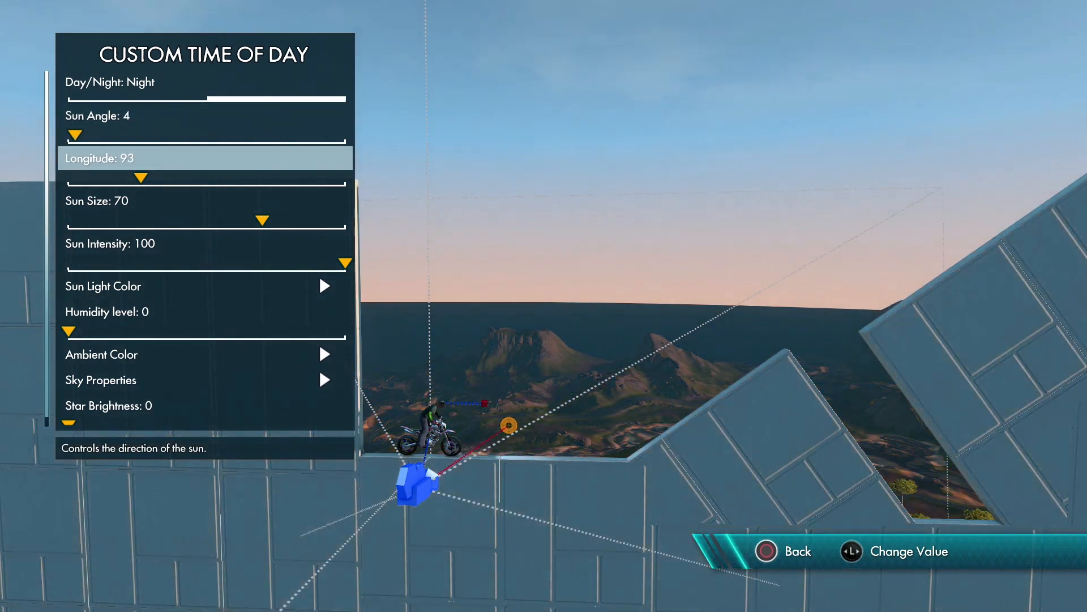
pyautogui.press('Left')
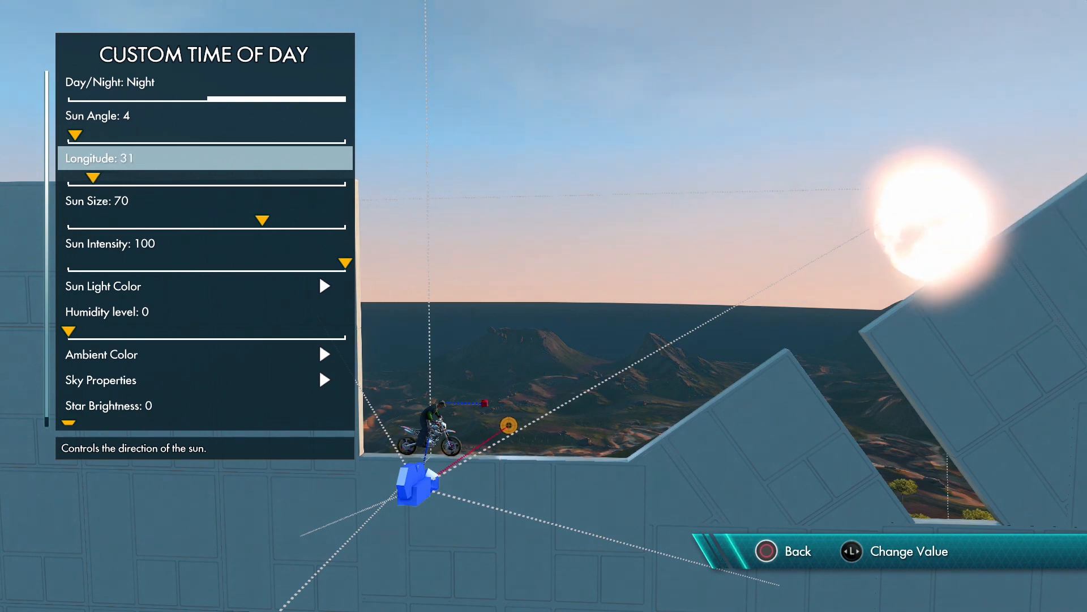
pyautogui.press('Right')
pyautogui.press('Right')
pyautogui.press('Right')
pyautogui.press('Right')
pyautogui.press('Right')
pyautogui.press('Right')
pyautogui.press('Right')
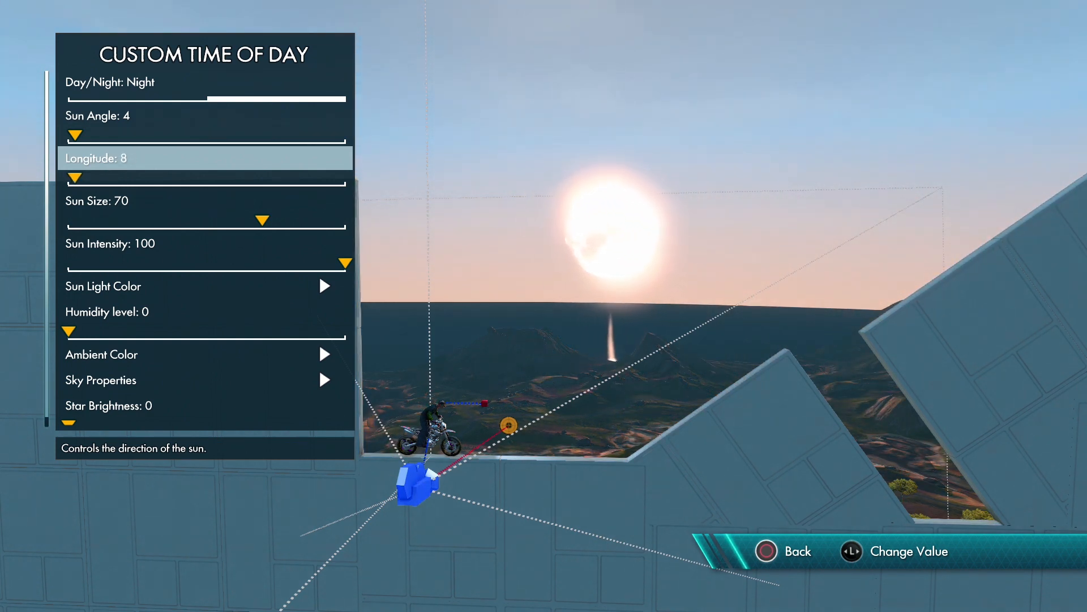
pyautogui.press('Left')
pyautogui.press('Left')
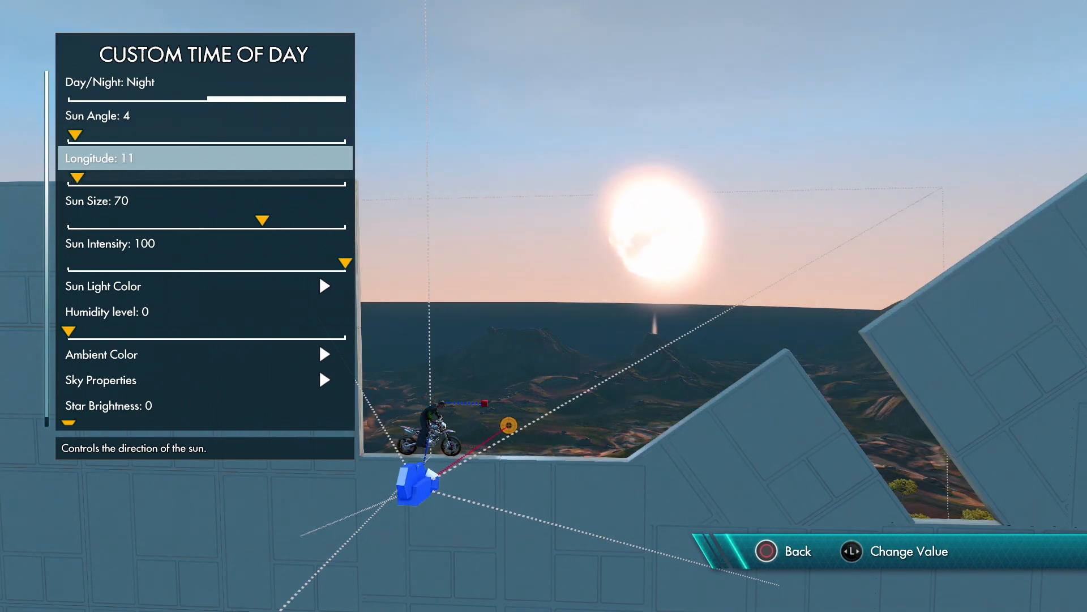
pyautogui.press('Up')
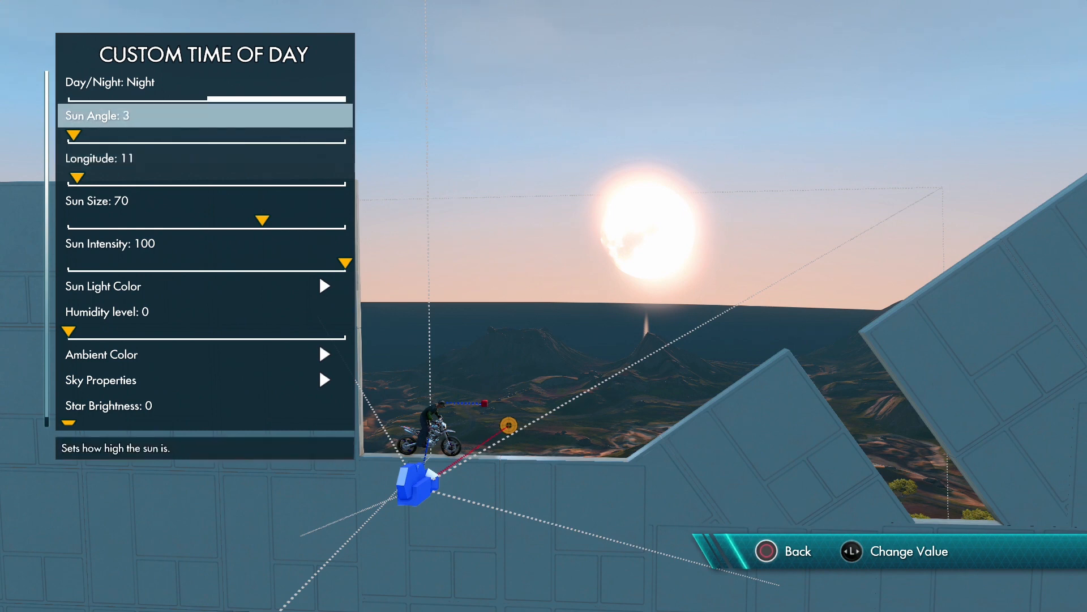
pyautogui.press('Left')
# Step: Reduce the sun intensity to 1 in the custom time of day settings
pyautogui.press('Down')
pyautogui.press('Down')
pyautogui.press('Down')
pyautogui.press('Left')
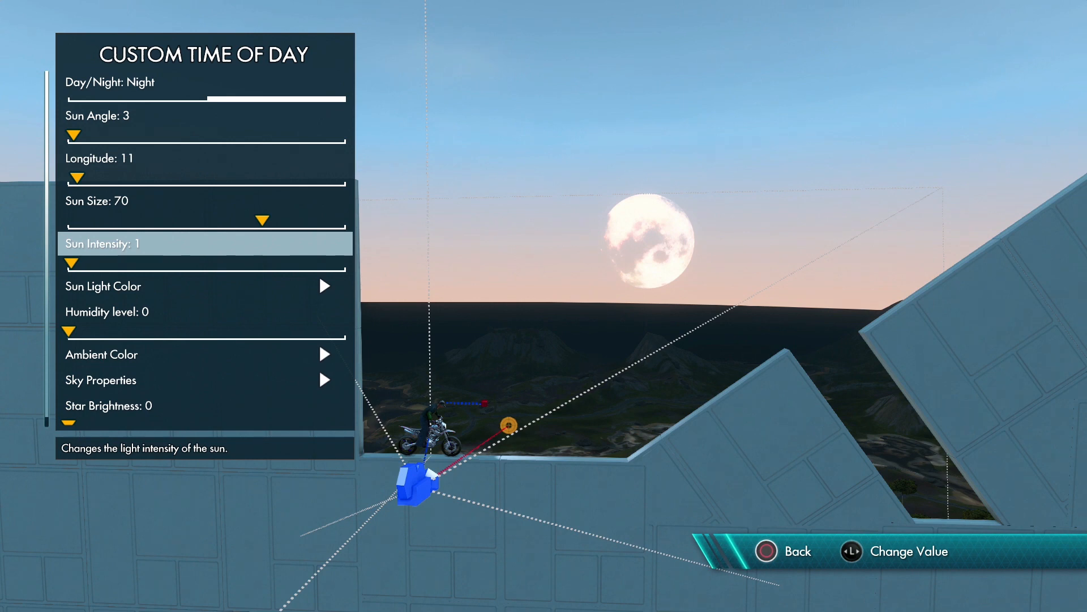
# Step: Set the ambient color to black with saturation 0 and brightness 0, and leave the time of day settings
pyautogui.press('Down')
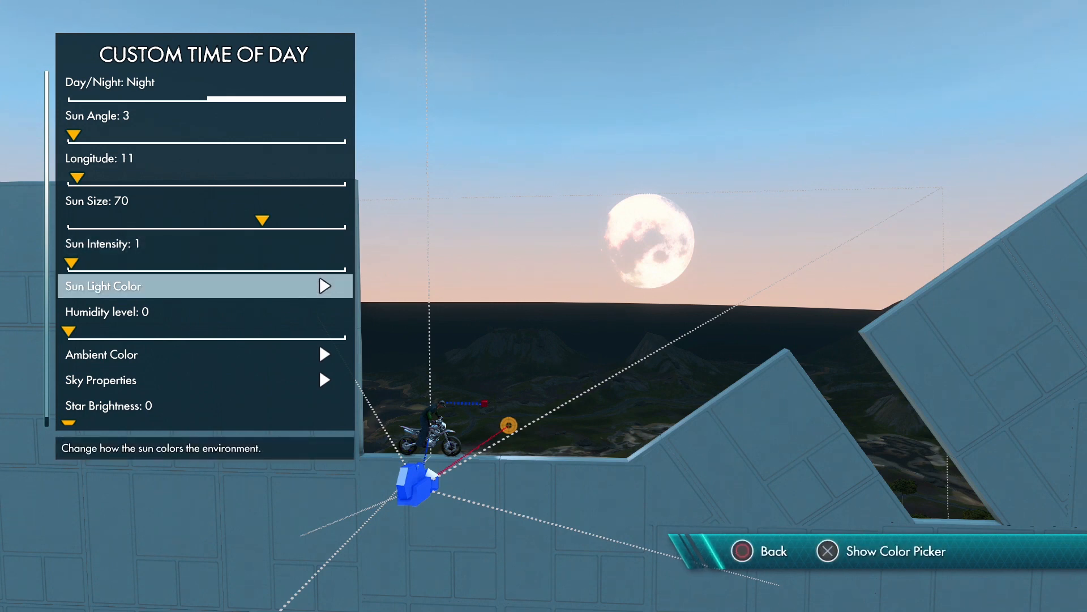
pyautogui.press('Down')
pyautogui.press('Down')
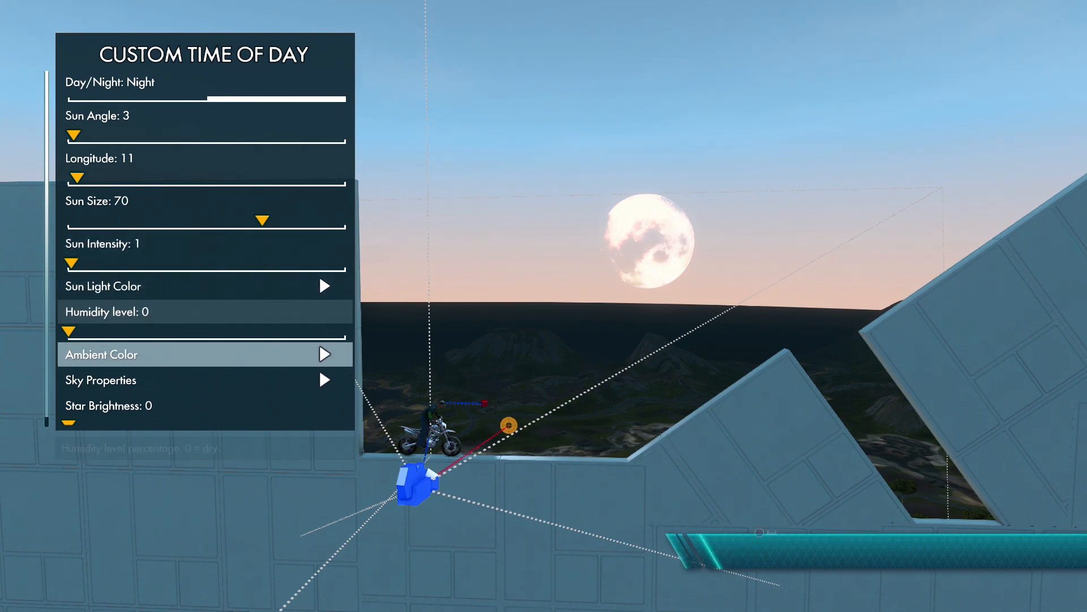
pyautogui.press('Return')
pyautogui.press('Down')
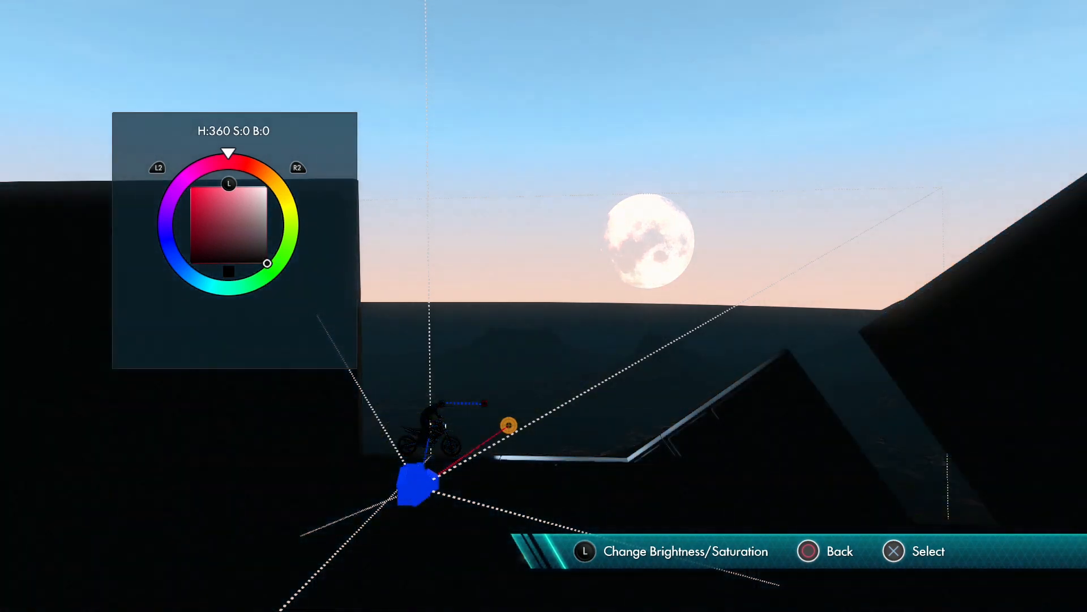
pyautogui.press('Return')
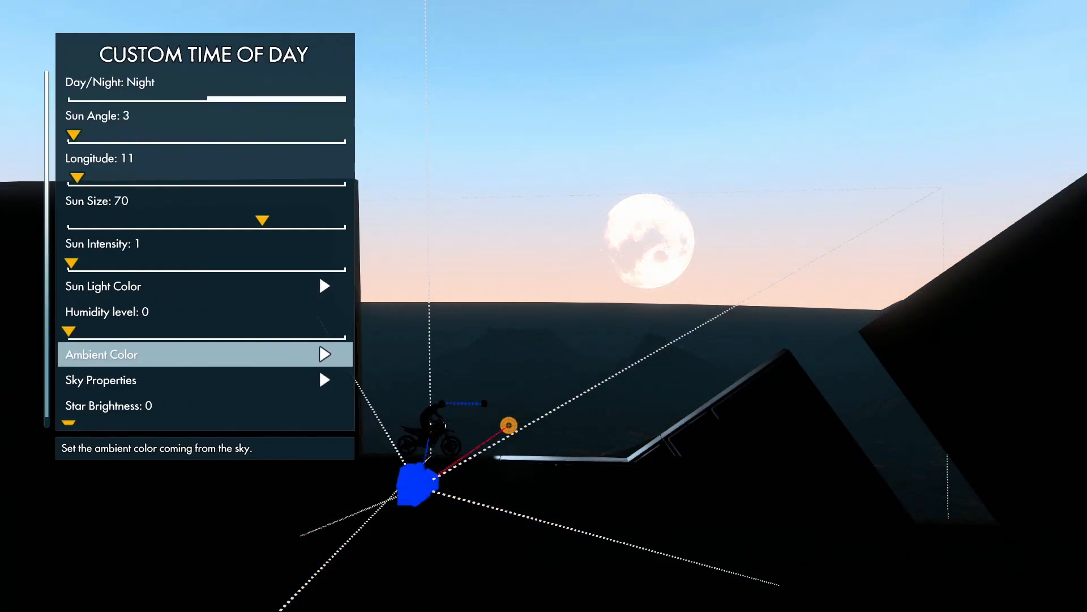
pyautogui.press('Escape')
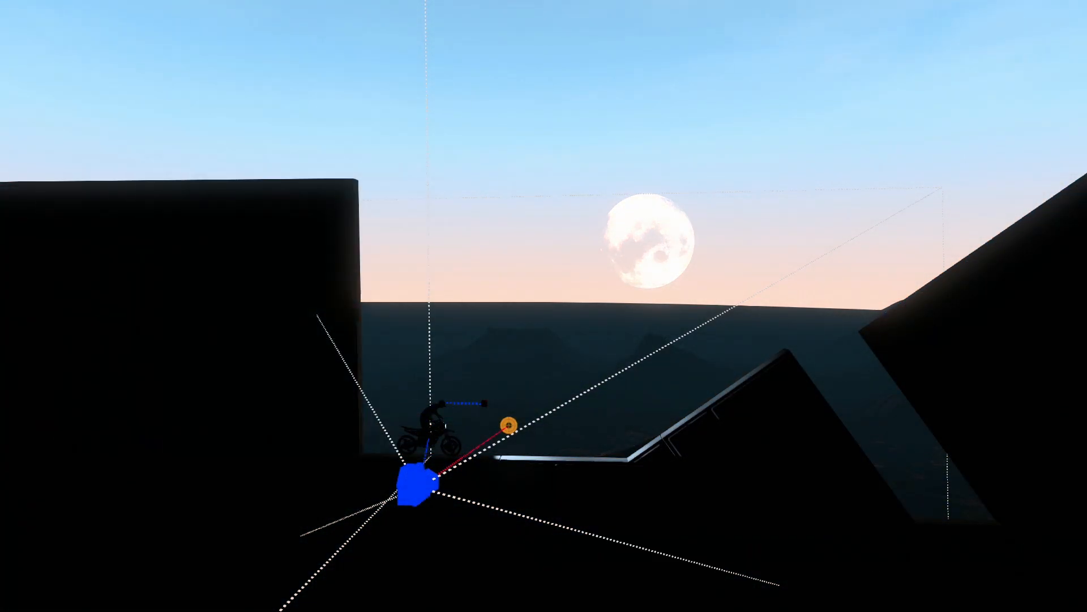
# Step: Change the fog color in the custom weather conditions to orange with hue 31, saturation 100 and brightness 100
pyautogui.press('Down')
pyautogui.press('Return')
pyautogui.press('Down')
pyautogui.press('Return')
pyautogui.press('Left')
pyautogui.press('Up')
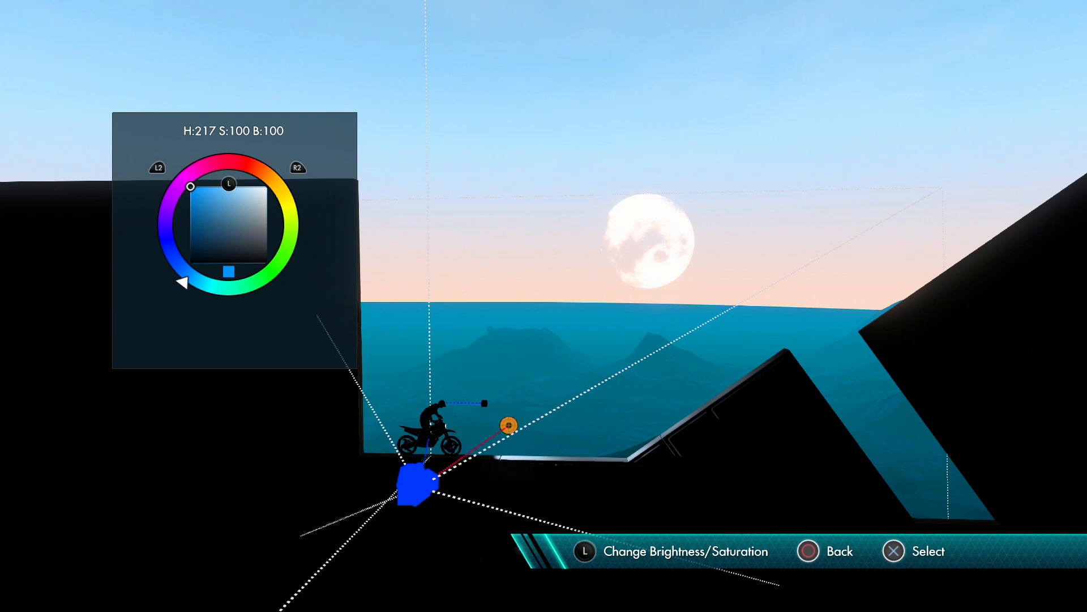
pyautogui.press('R2')
pyautogui.press('R2')
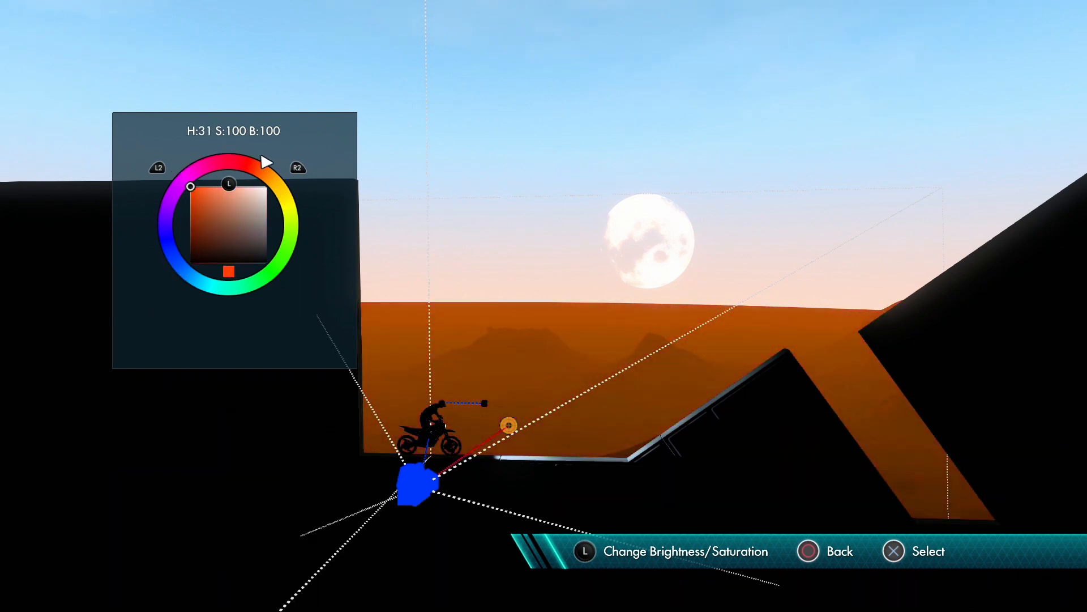
pyautogui.press('Escape')
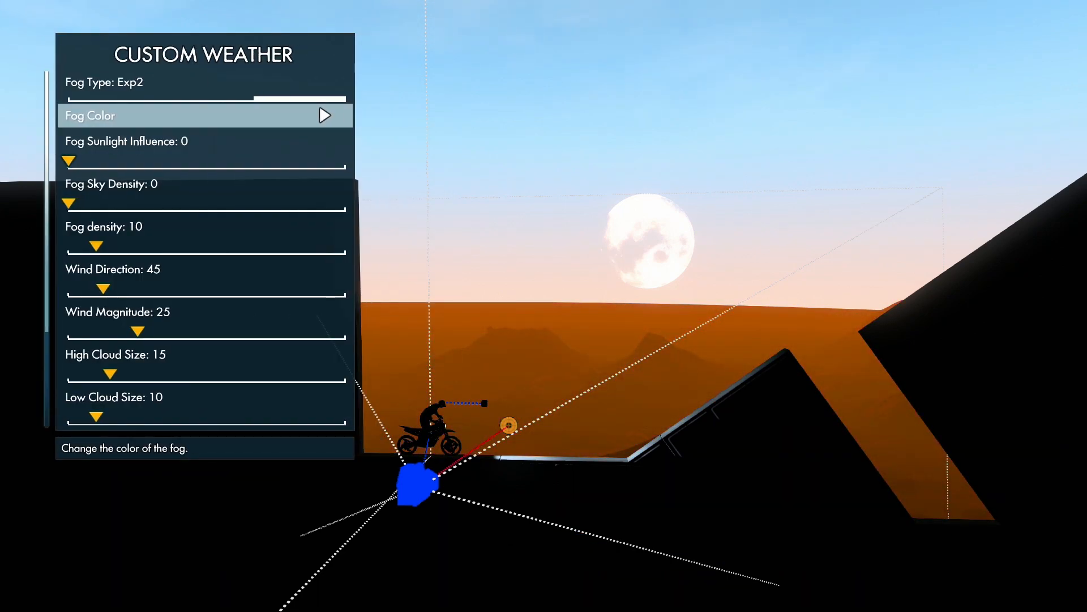
# Step: Set the fog sky density to 100 and the fog density to 18, and leave the weather settings
pyautogui.press('Down')
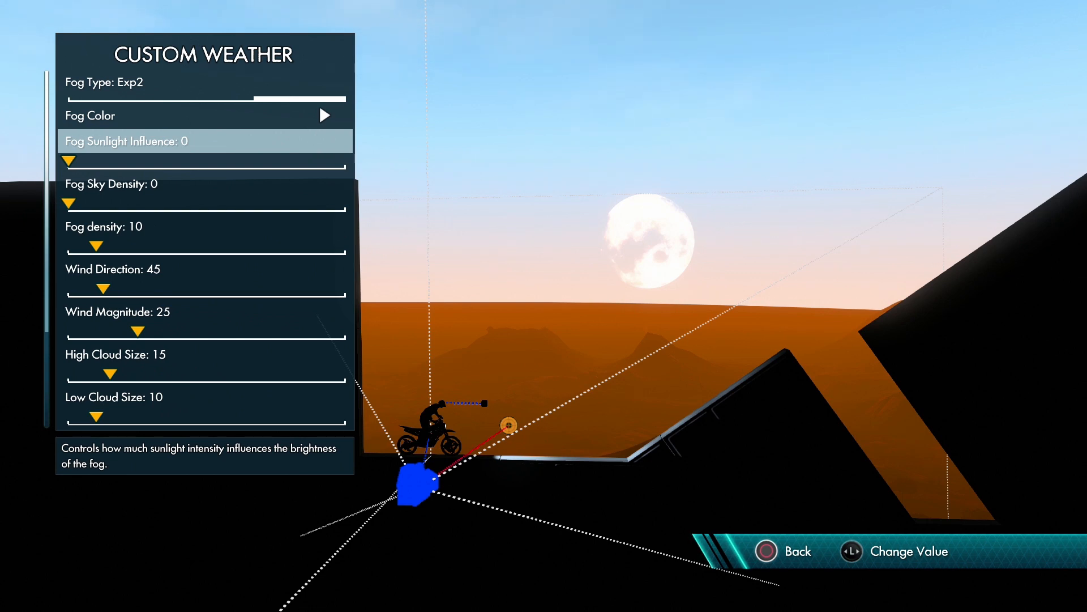
pyautogui.press('Down')
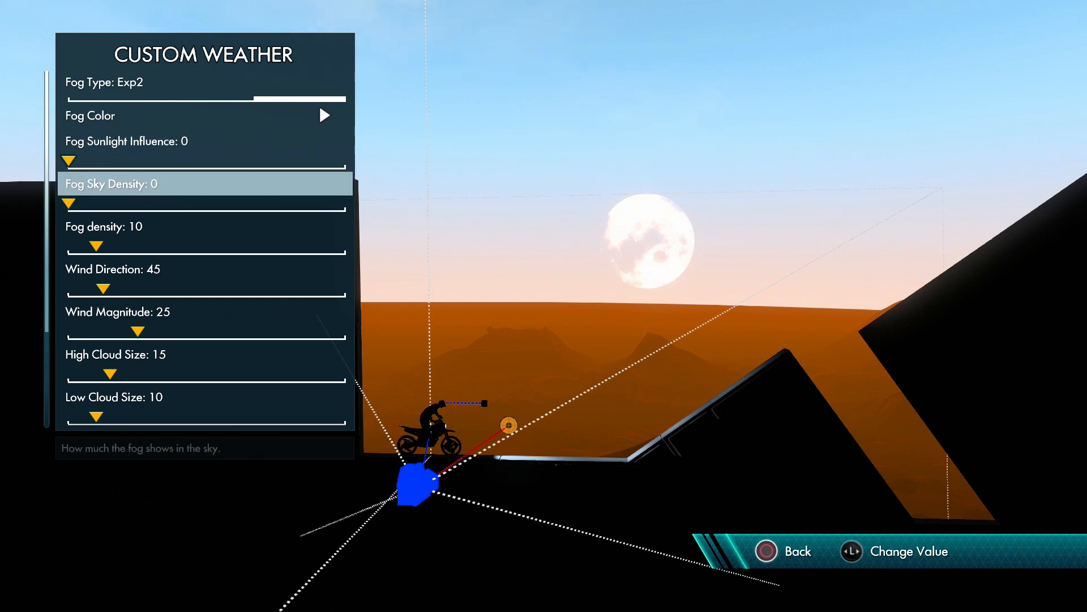
pyautogui.press('Right')
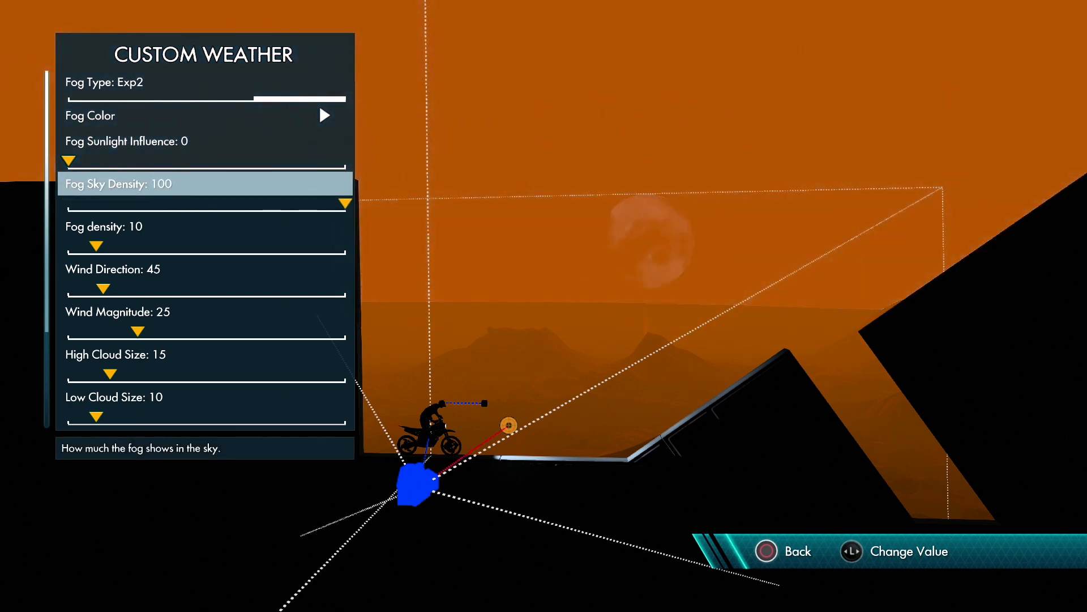
pyautogui.press('Down')
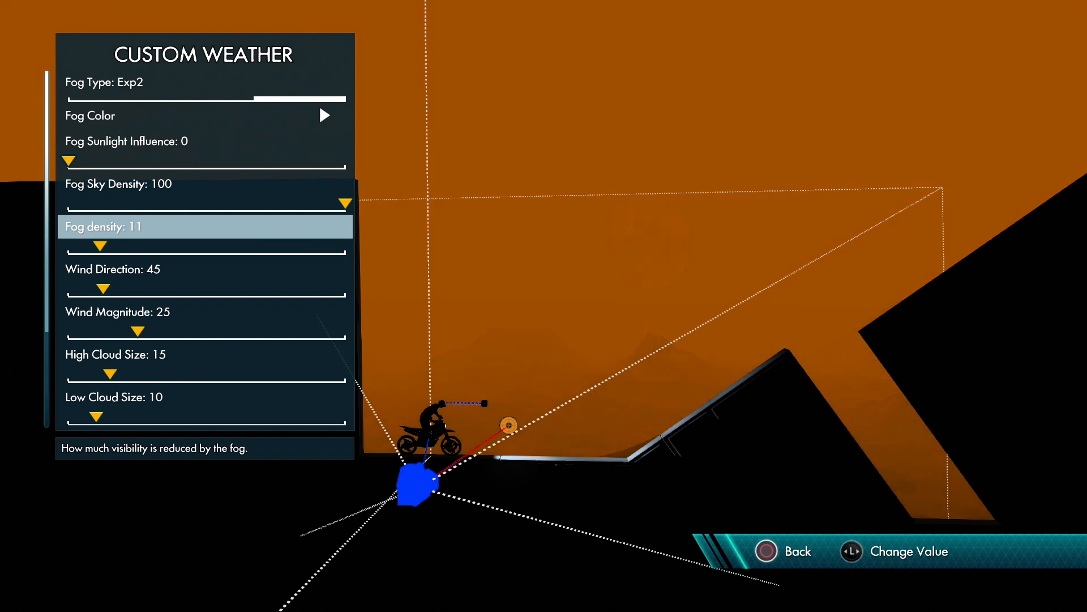
pyautogui.press('Right')
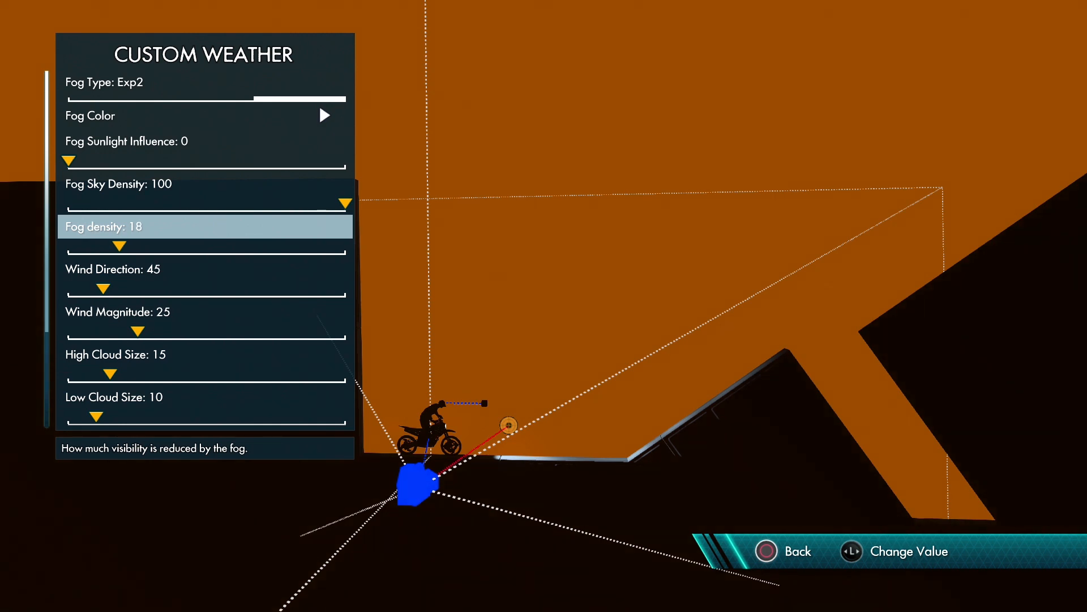
pyautogui.press('Escape')
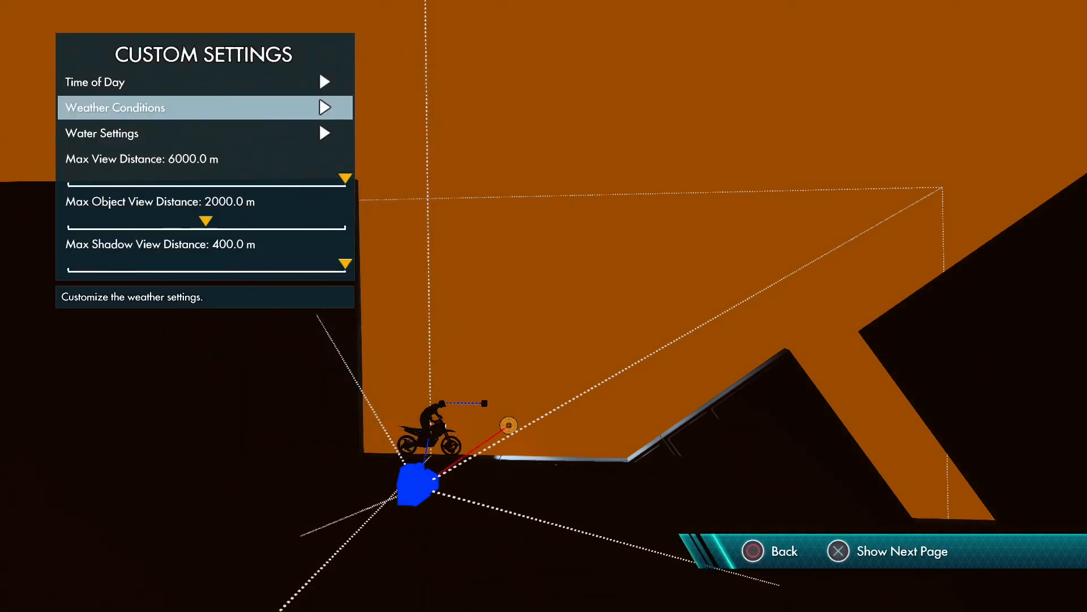
# Step: Close the custom environment and track settings and bring up the main editor options
pyautogui.press('Down')
pyautogui.press('Down')
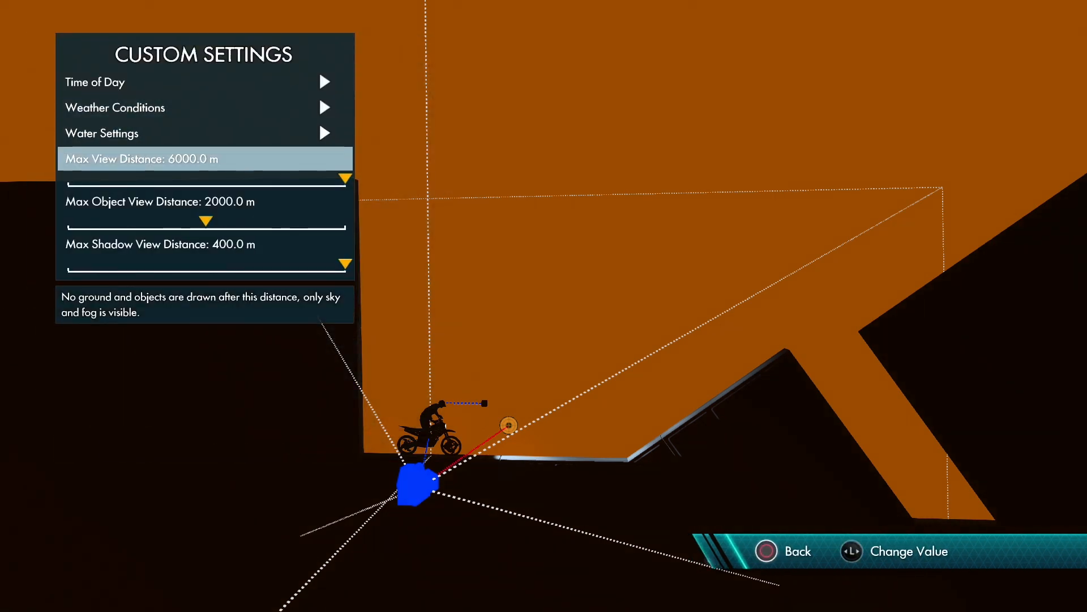
pyautogui.press('Escape')
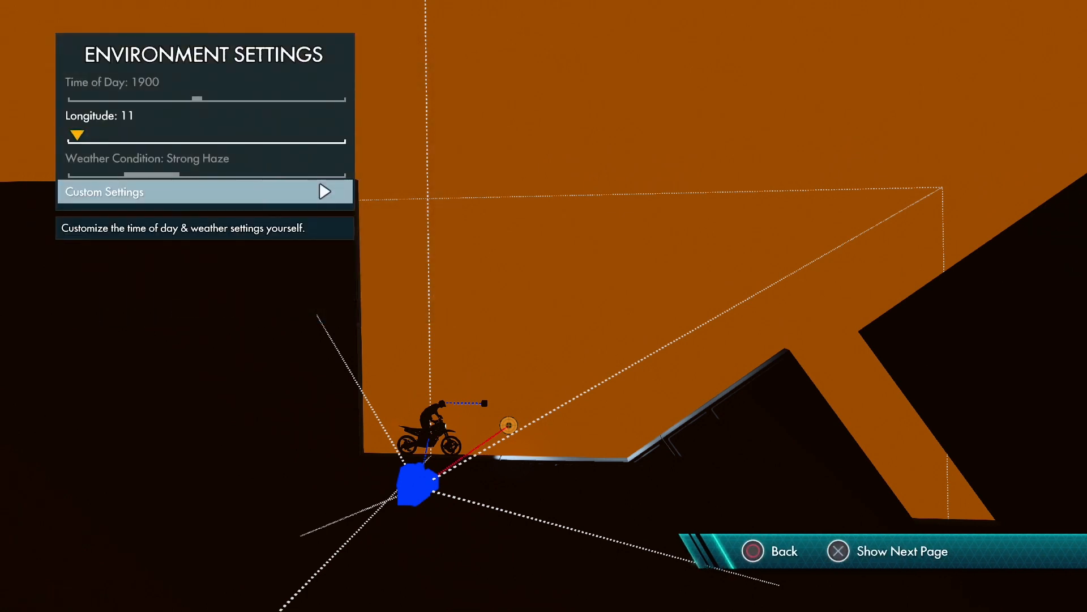
pyautogui.press('Escape')
pyautogui.press('Escape')
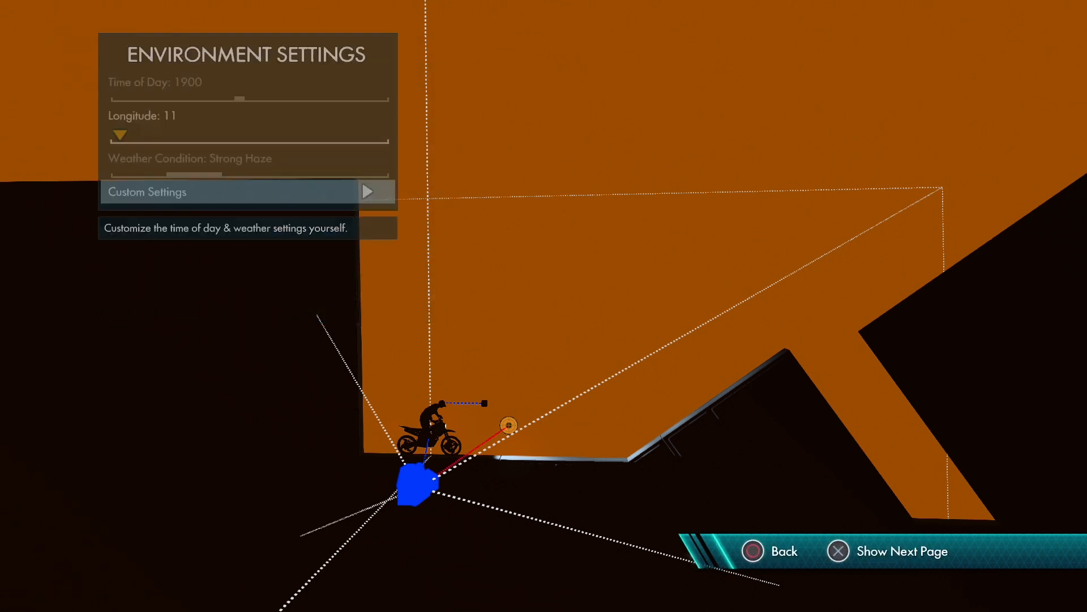
pyautogui.press('Escape')
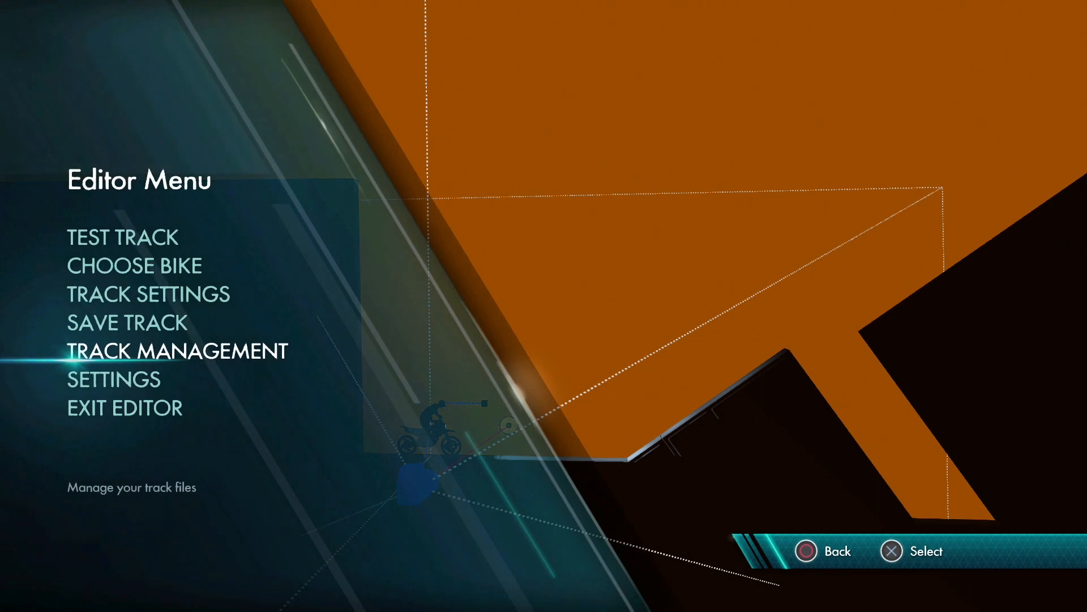
# Step: Add a Compound skyscraper from the premade large buildings and position it in the background behind the start of the track
pyautogui.press('Escape')
pyautogui.press('Up')
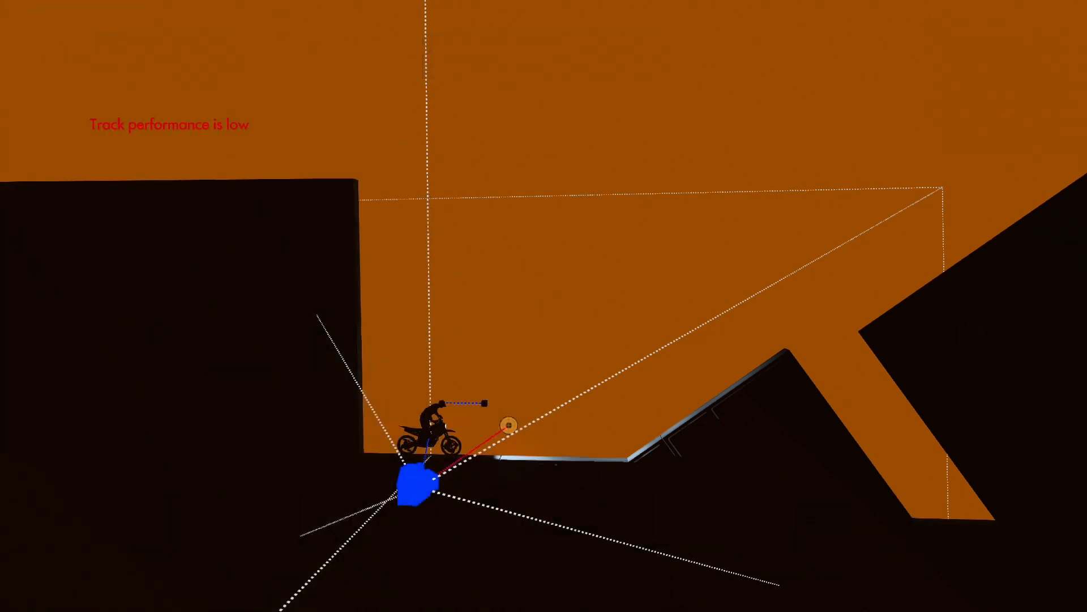
pyautogui.press('Right')
pyautogui.press('Right')
pyautogui.press('Right')
pyautogui.press('Right')
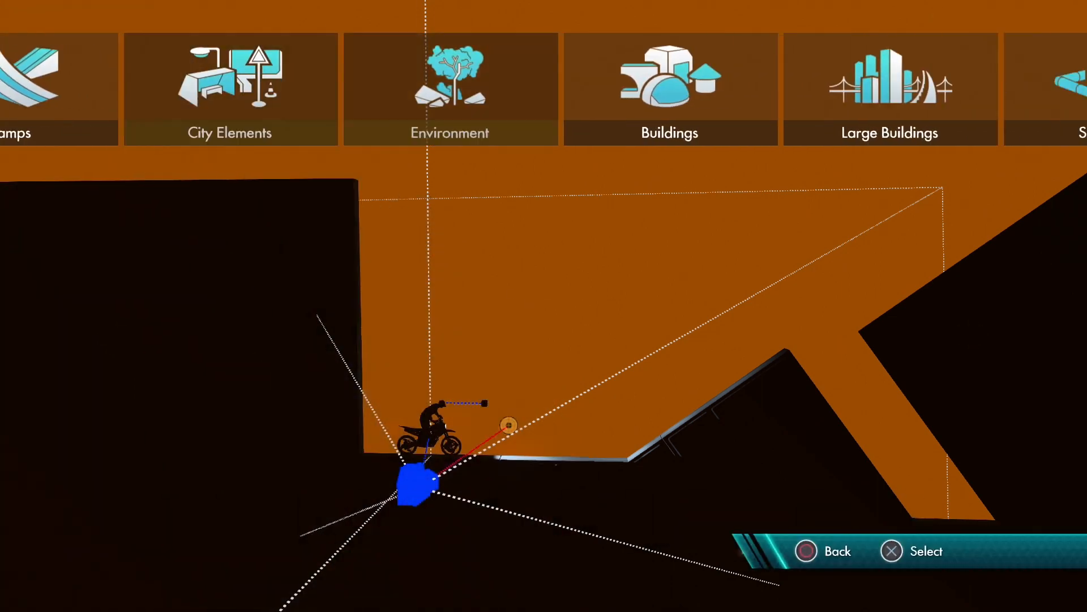
pyautogui.press('Right')
pyautogui.press('Return')
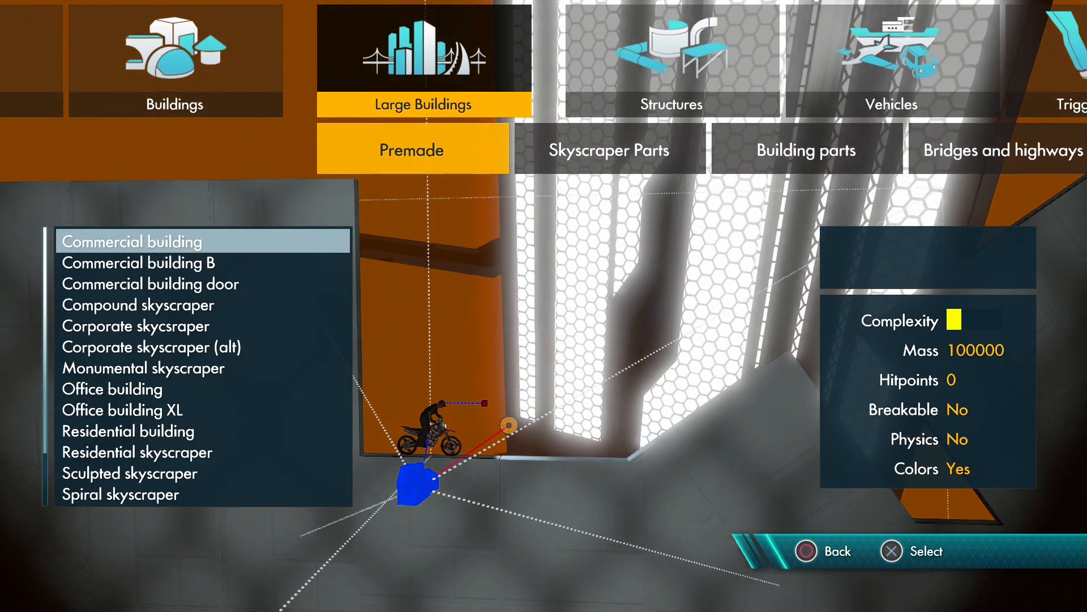
pyautogui.press('Down')
pyautogui.press('Down')
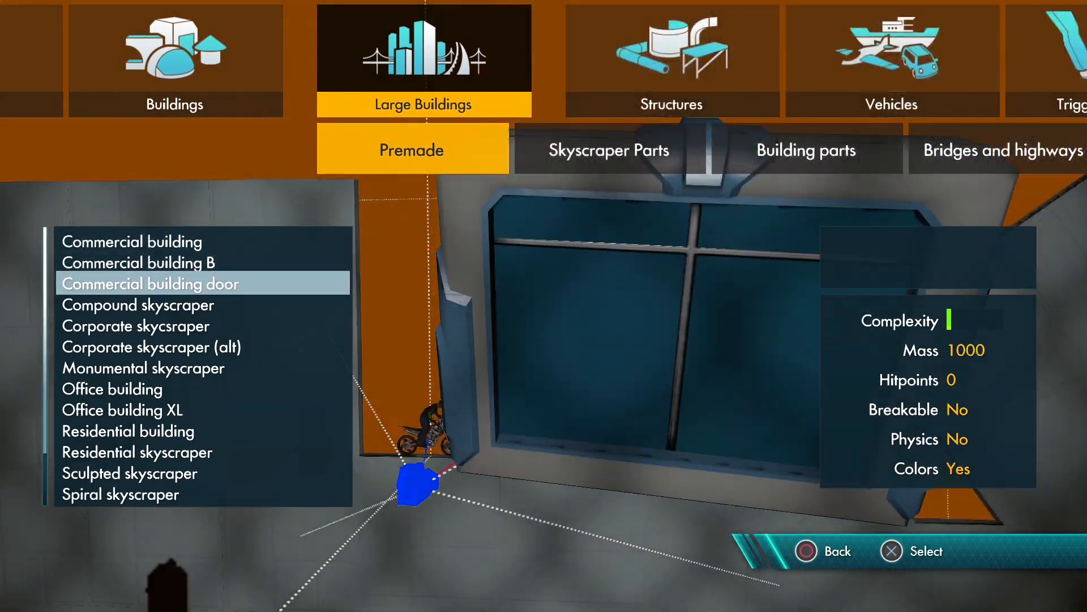
pyautogui.press('Down')
pyautogui.press('Return')
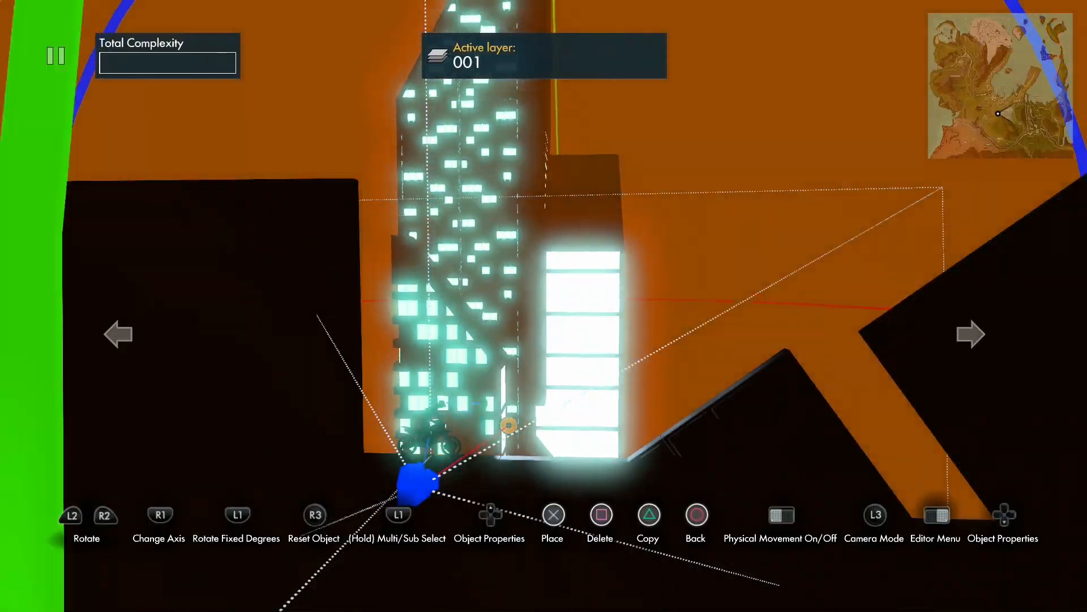
pyautogui.press('Up')
pyautogui.press('Left')
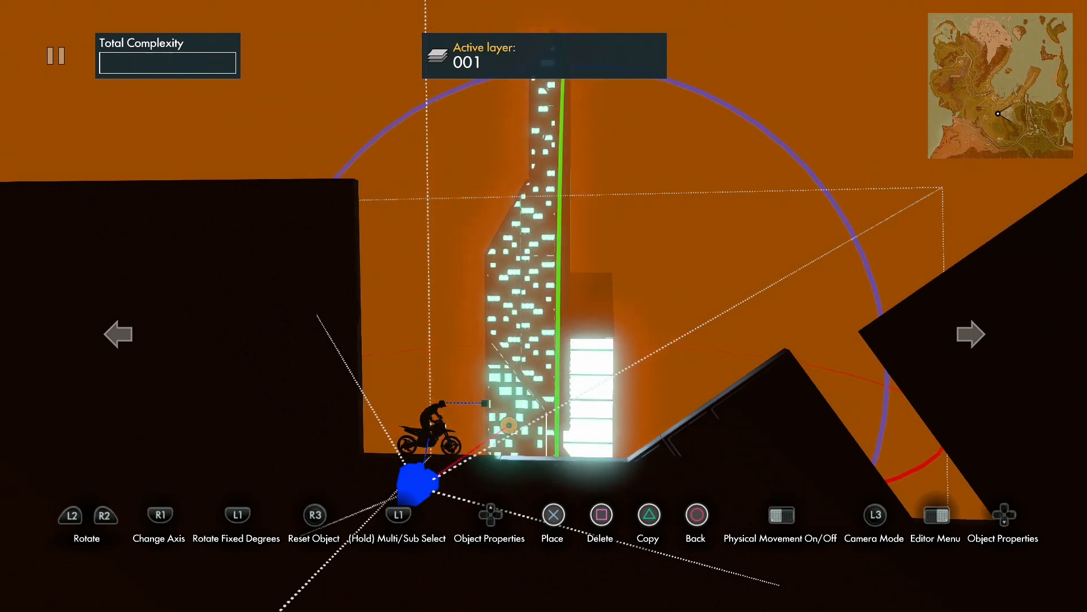
# Step: Lower the emission of the skyscraper's Part 1 Color 1 to a faint glow, with the color at hue 294, saturation 0 and brightness 100
pyautogui.press('Up')
pyautogui.press('Down')
pyautogui.press('Return')
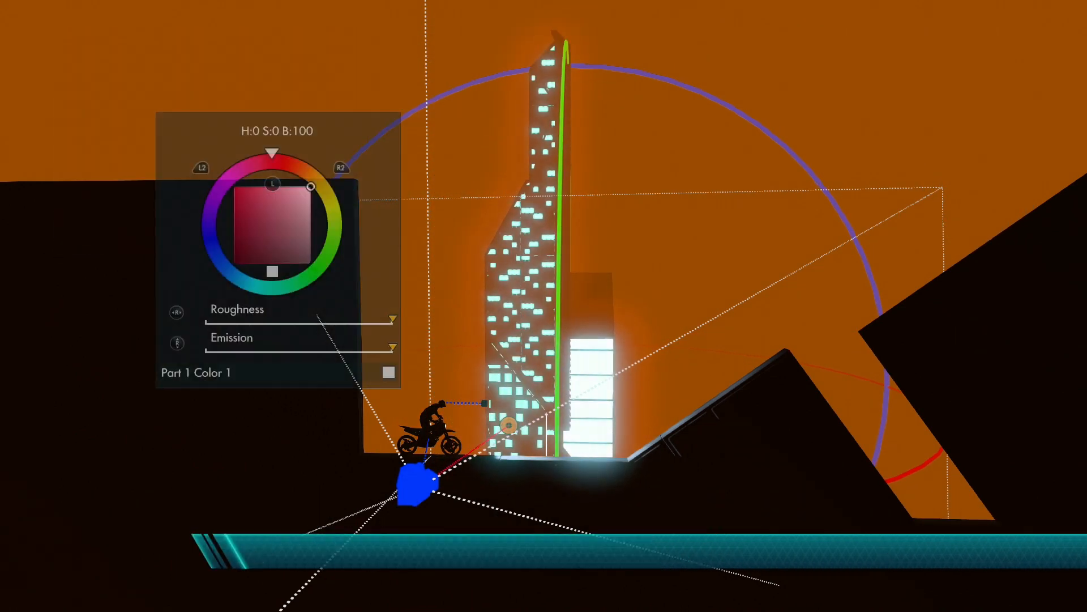
pyautogui.press('Down')
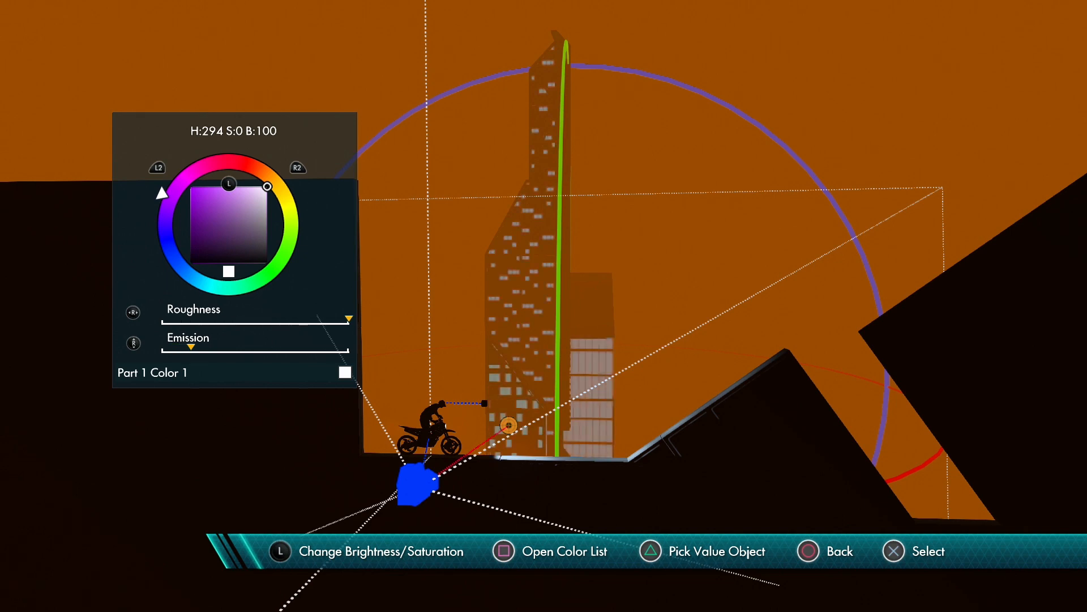
pyautogui.press('Escape')
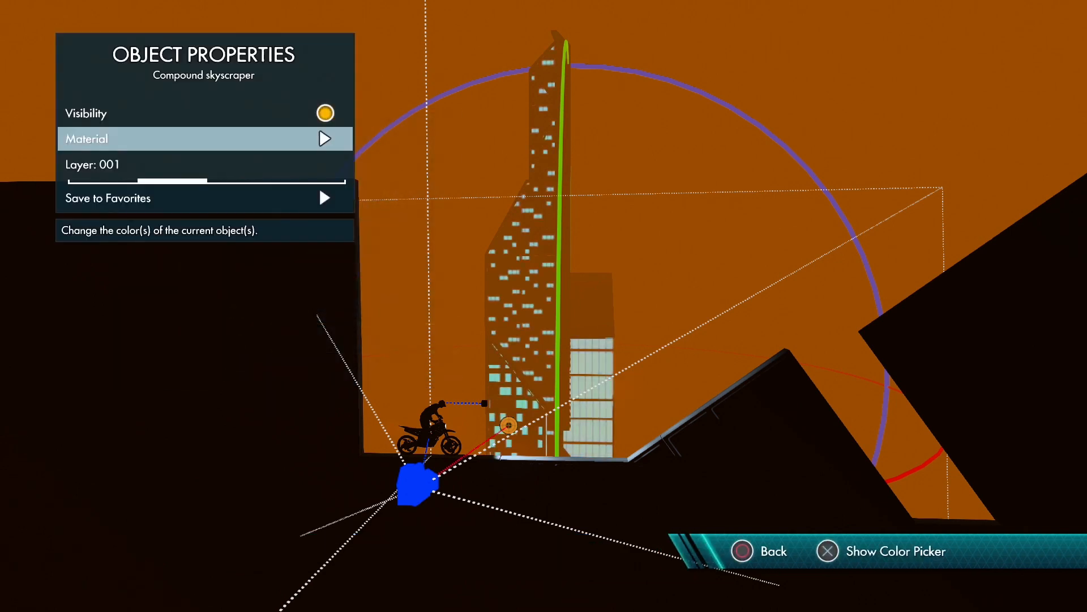
pyautogui.press('Escape')
# Step: Copy the skyscraper and place the turned duplicate deeper in the fog, behind the takeoff ramp
pyautogui.press('c')
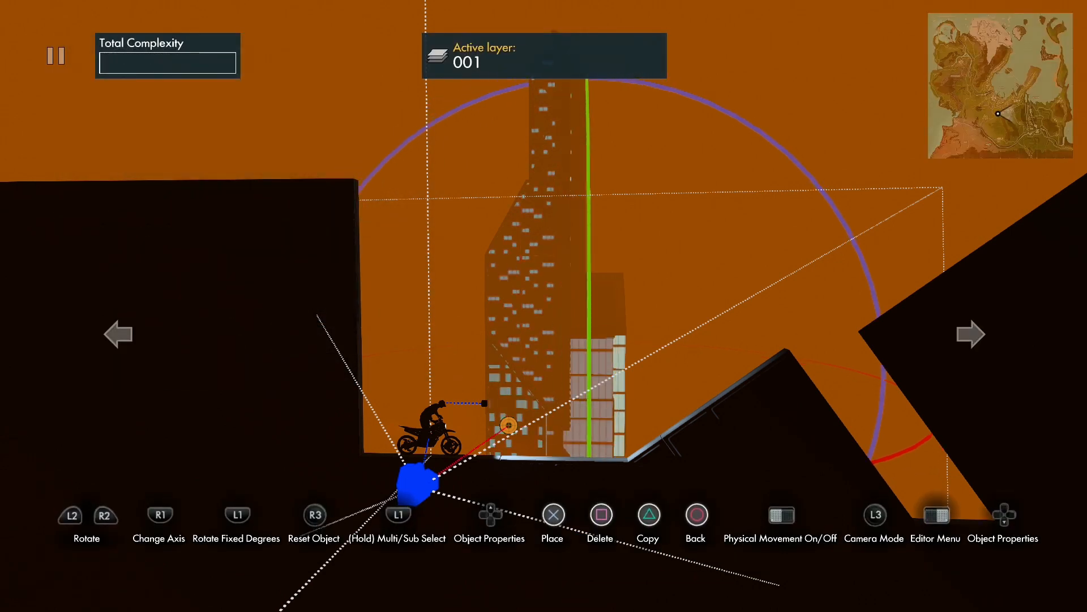
pyautogui.press('Up')
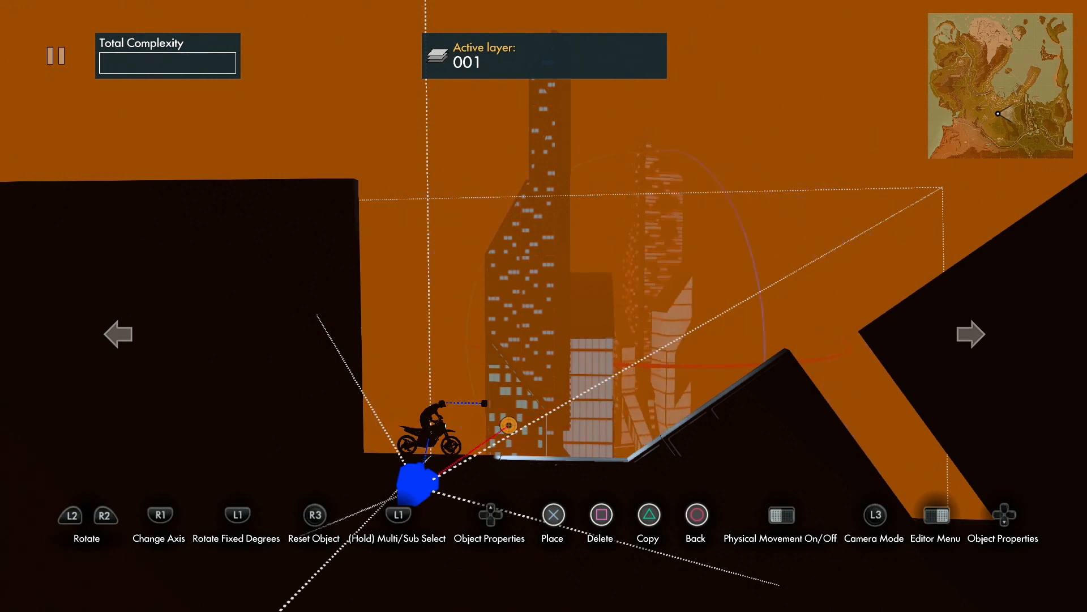
pyautogui.press('Up')
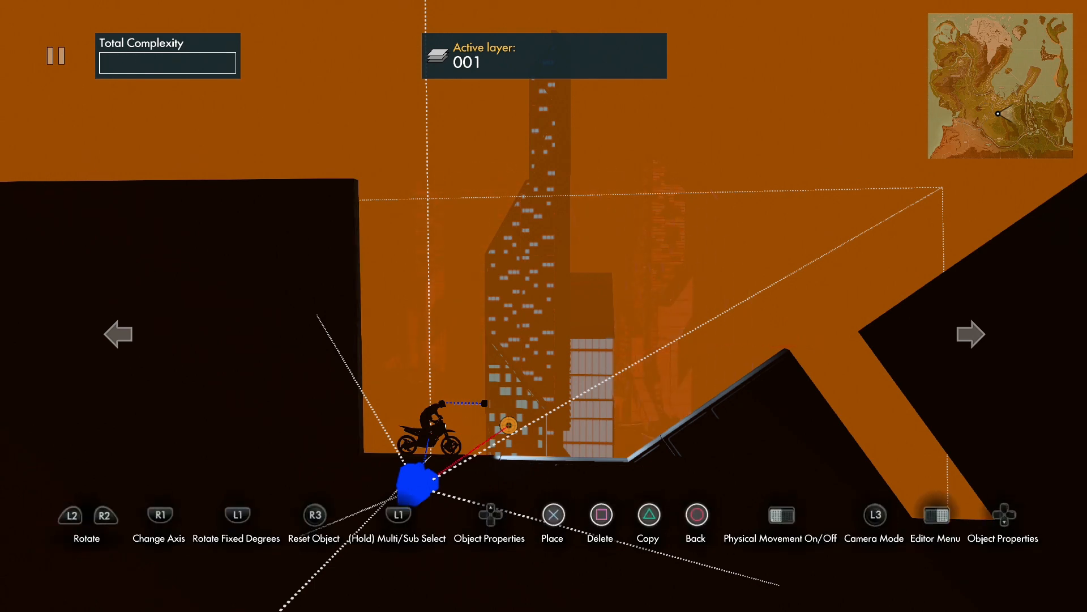
pyautogui.press('Return')
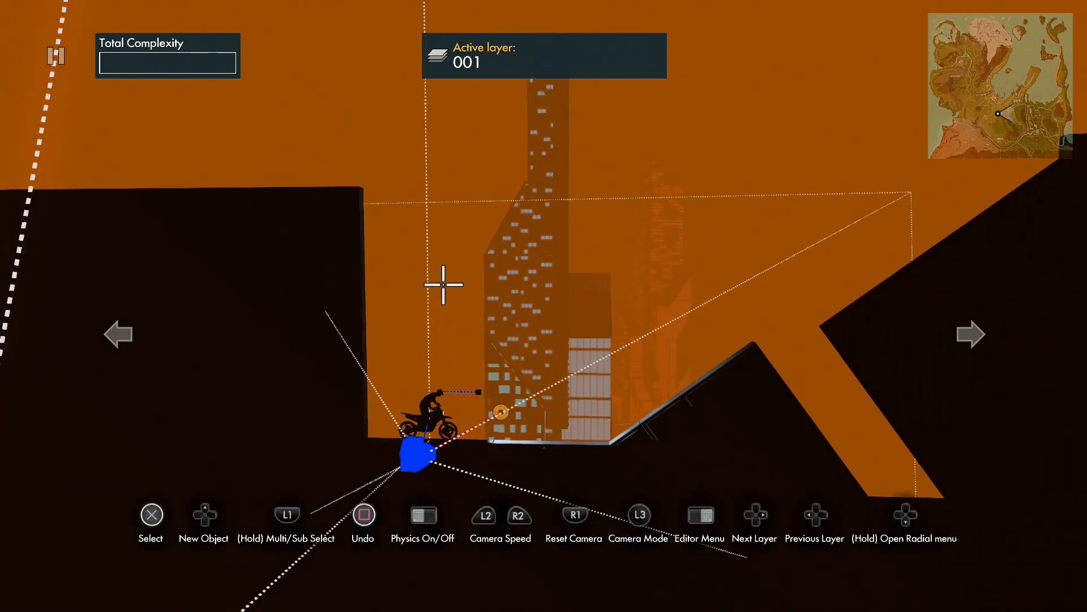
# Step: Make another copy of the first skyscraper, place it in the background behind the landing block, and rotate it to show another side
pyautogui.click(575, 325)
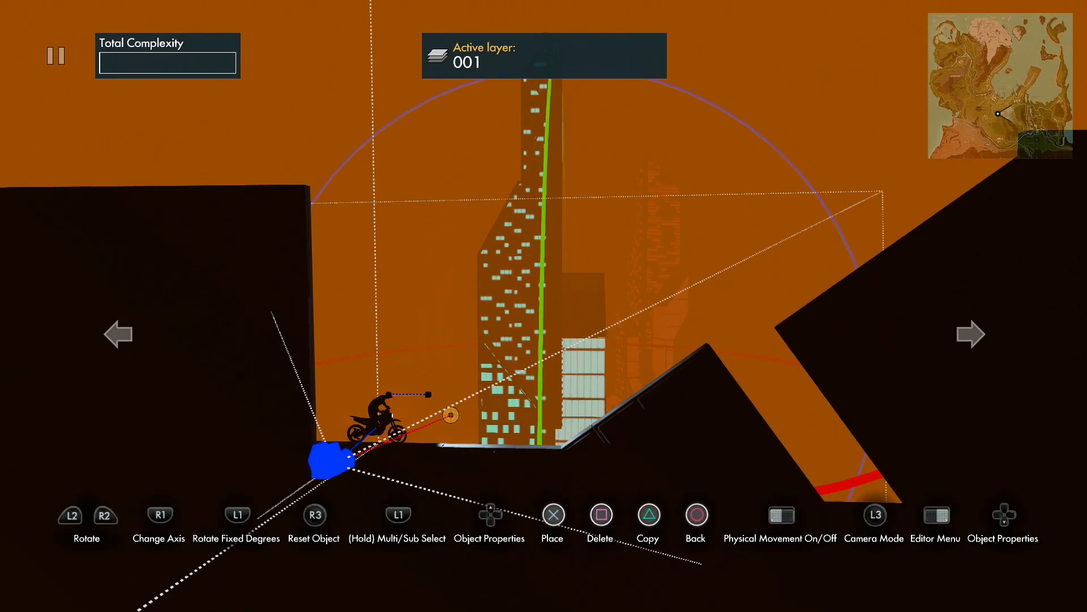
pyautogui.press('c')
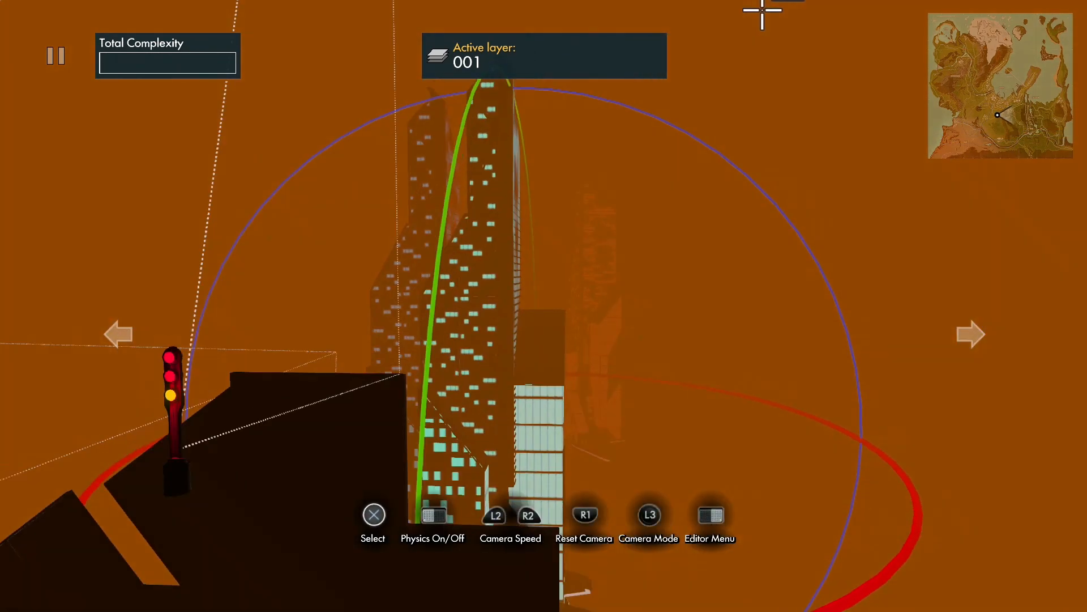
pyautogui.press('c')
pyautogui.press('Return')
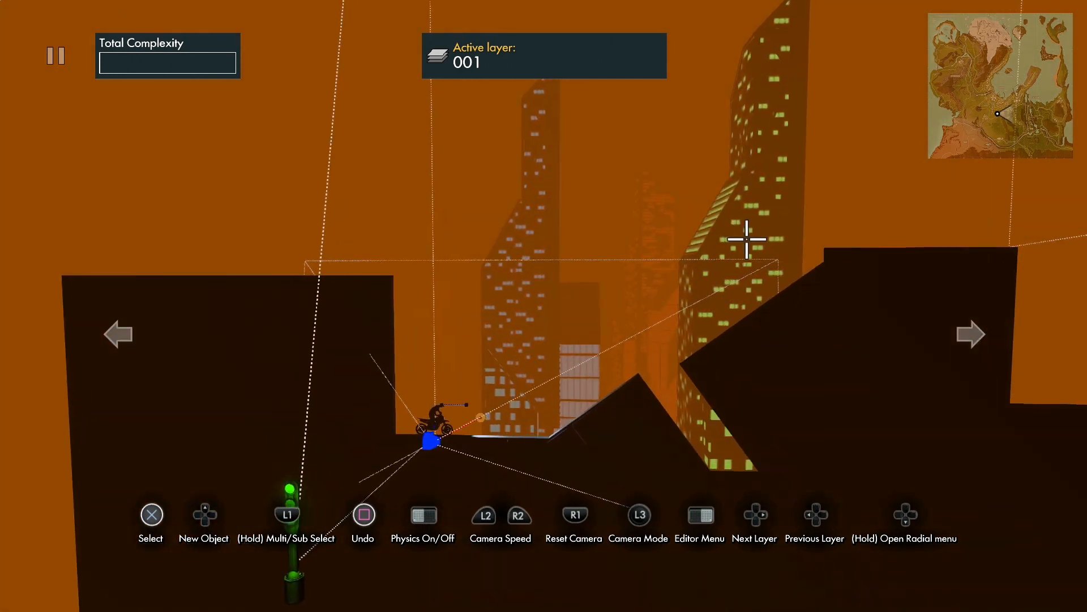
pyautogui.click(742, 240)
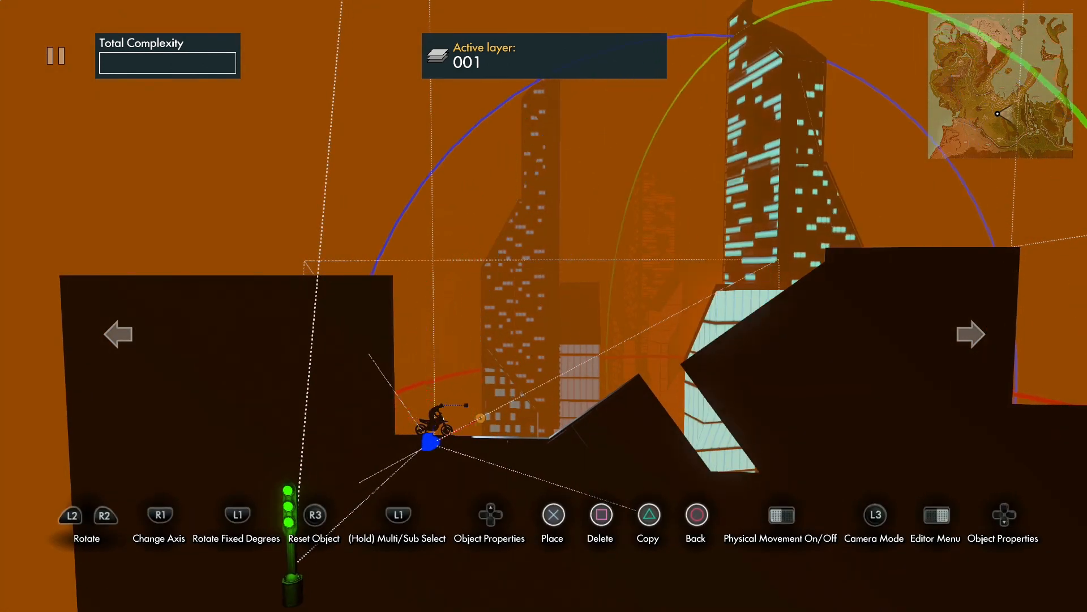
pyautogui.press('Return')
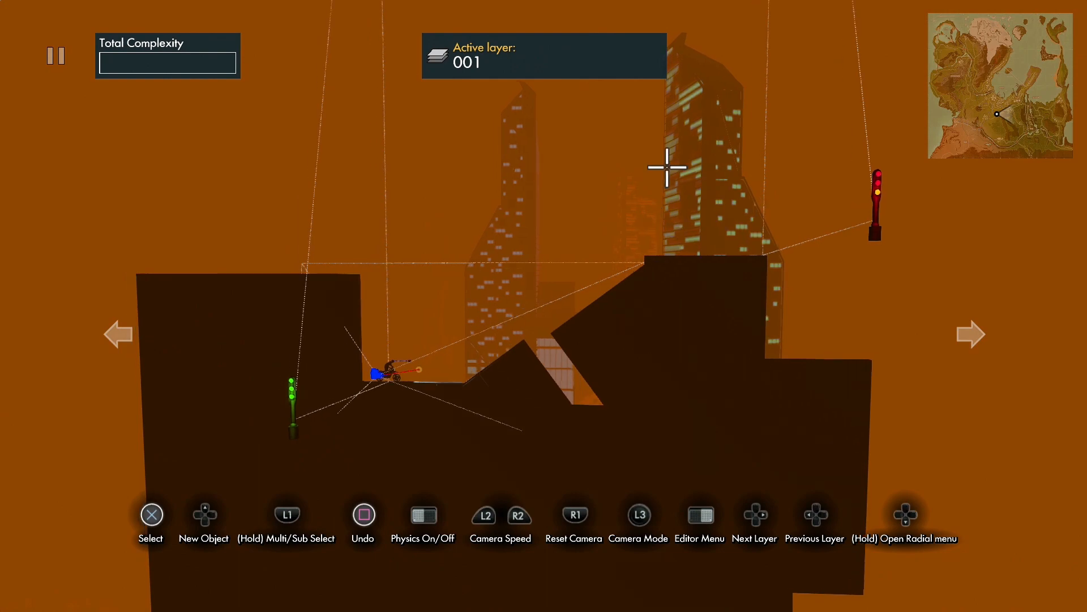
# Step: Set the bike's headlight intensity to 0 in its object properties
pyautogui.scroll(10, 321, 595)
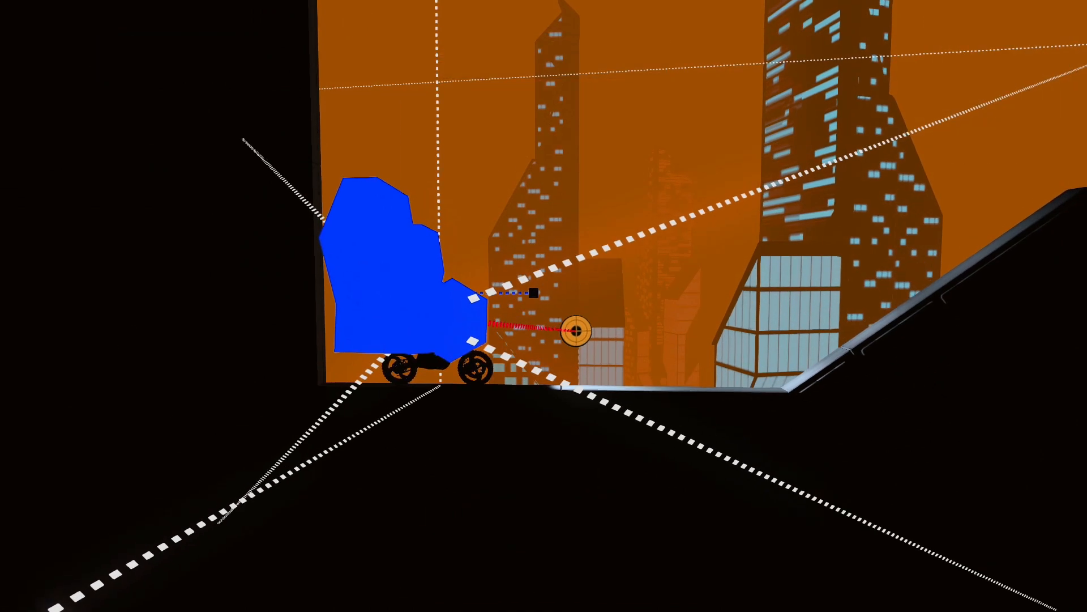
pyautogui.press('Down')
pyautogui.press('Down')
pyautogui.press('Down')
pyautogui.press('Down')
pyautogui.press('Down')
pyautogui.press('Down')
pyautogui.press('Down')
pyautogui.press('Down')
pyautogui.press('Down')
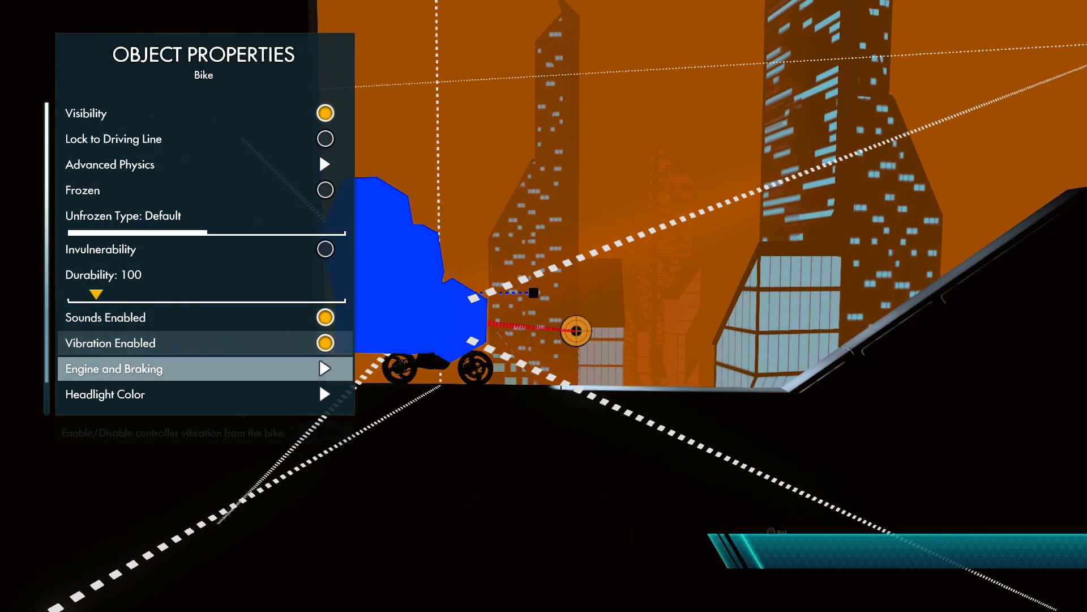
pyautogui.press('Down')
pyautogui.press('Down')
pyautogui.press('Down')
pyautogui.press('Up')
pyautogui.press('Left')
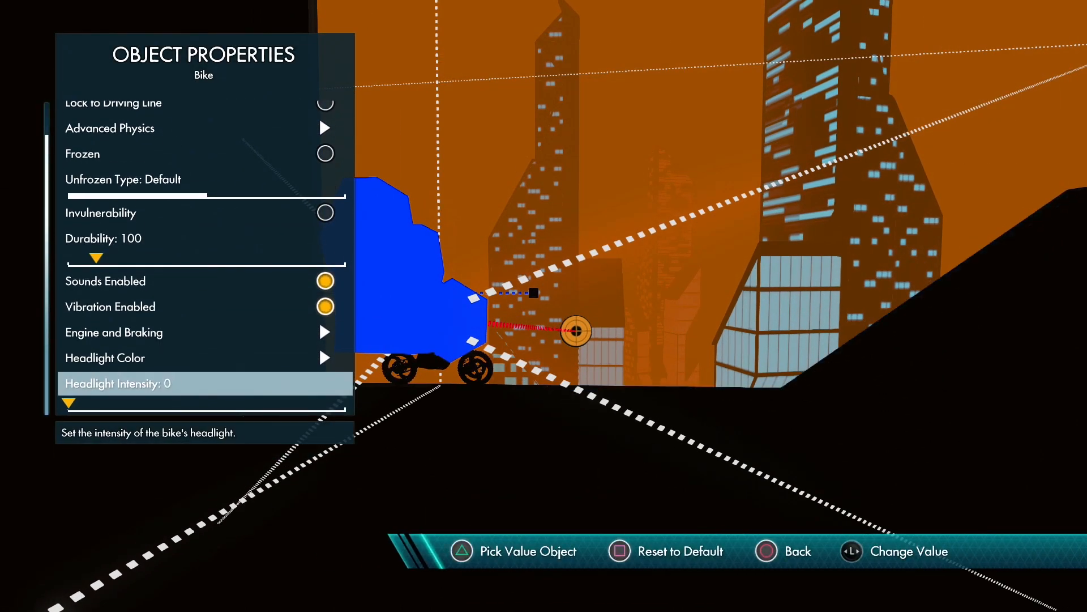
pyautogui.press('Escape')
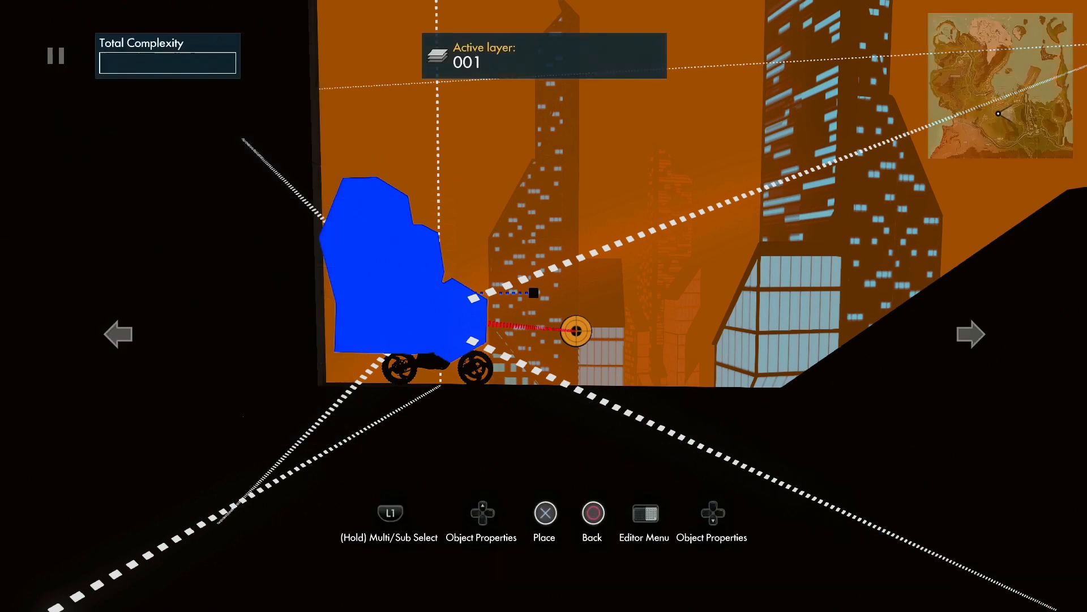
# Step: Test the track from the start to check the silhouette look, and return to the editor
pyautogui.scroll(-5, 441, 386)
pyautogui.press('Escape')
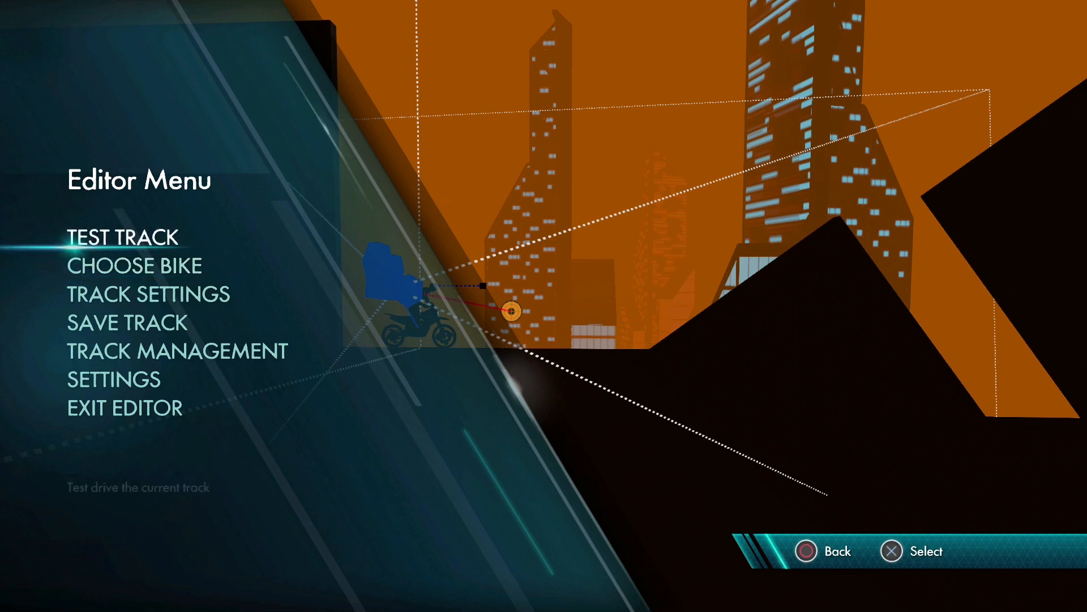
pyautogui.press('Return')
pyautogui.press('Escape')
pyautogui.press('Down')
pyautogui.press('Return')
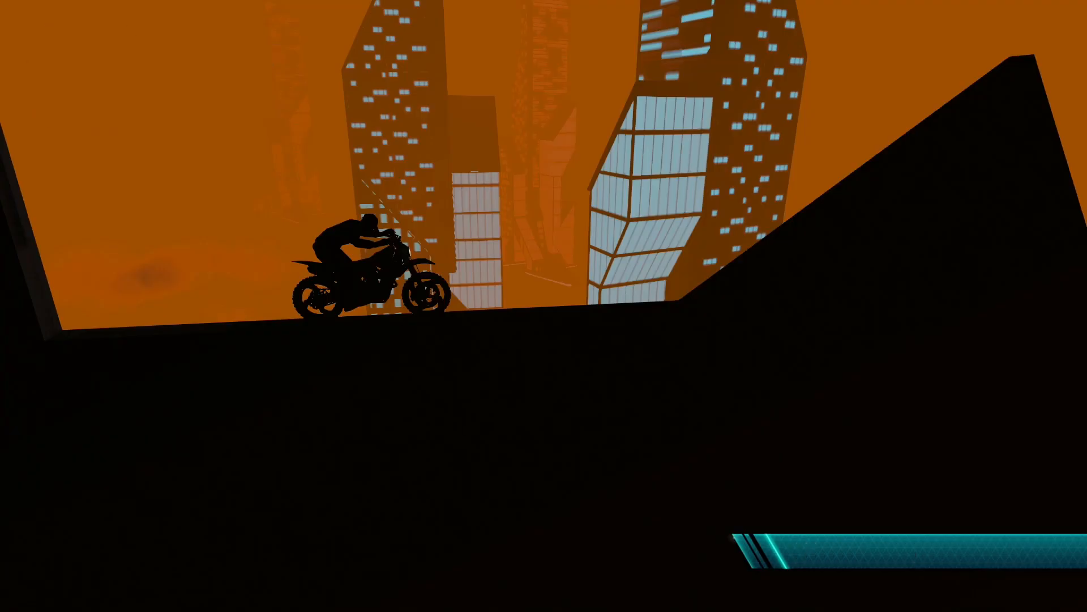
# Step: Select the track camera by the starting bike and reposition it for a new view of the rider
pyautogui.press('shift')
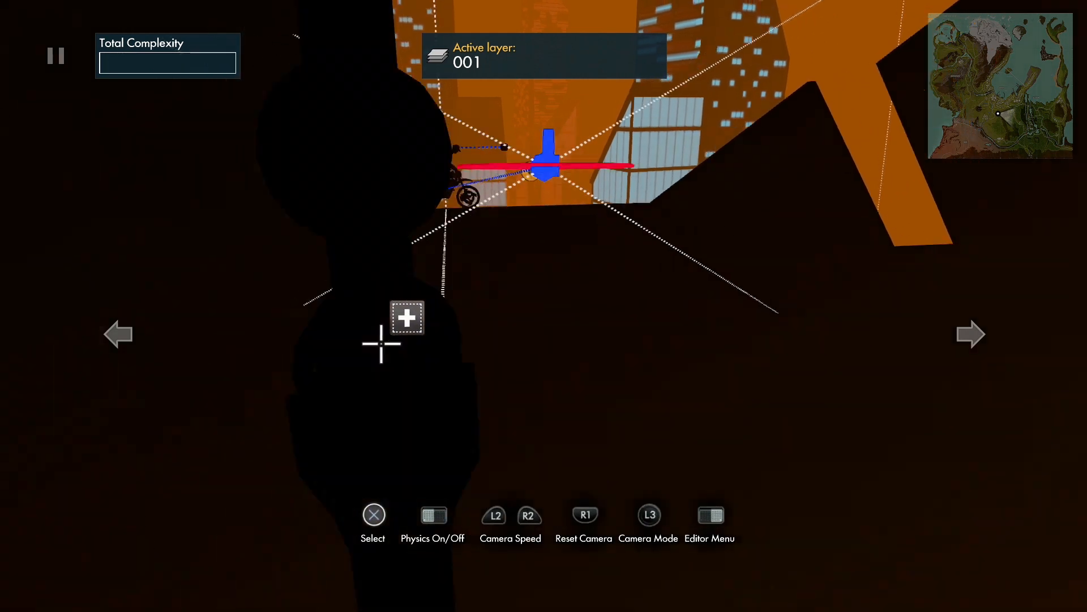
pyautogui.press('Return')
pyautogui.press('Up')
pyautogui.press('Return')
pyautogui.press('Escape')
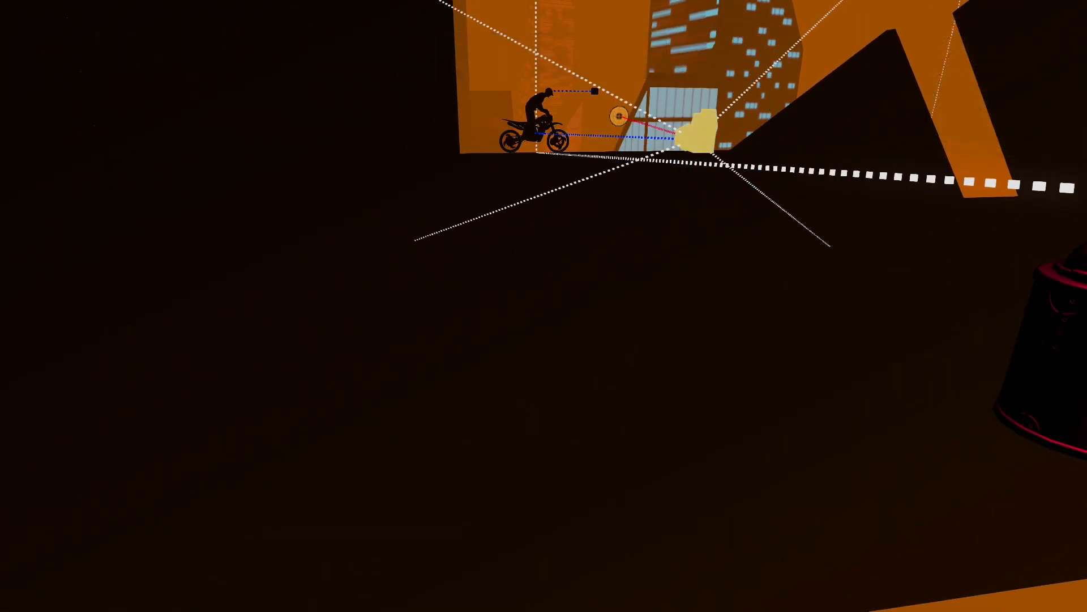
# Step: Test the track again, ride over the gap jump onto the landing block, and restart the run
pyautogui.press('Return')
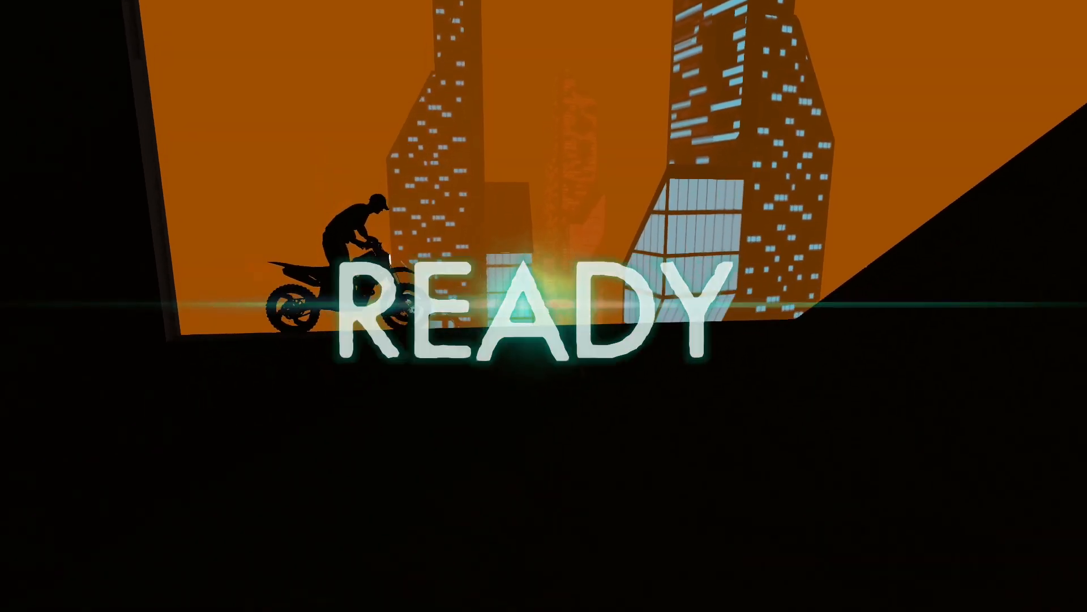
pyautogui.press('Up')
pyautogui.press('Left')
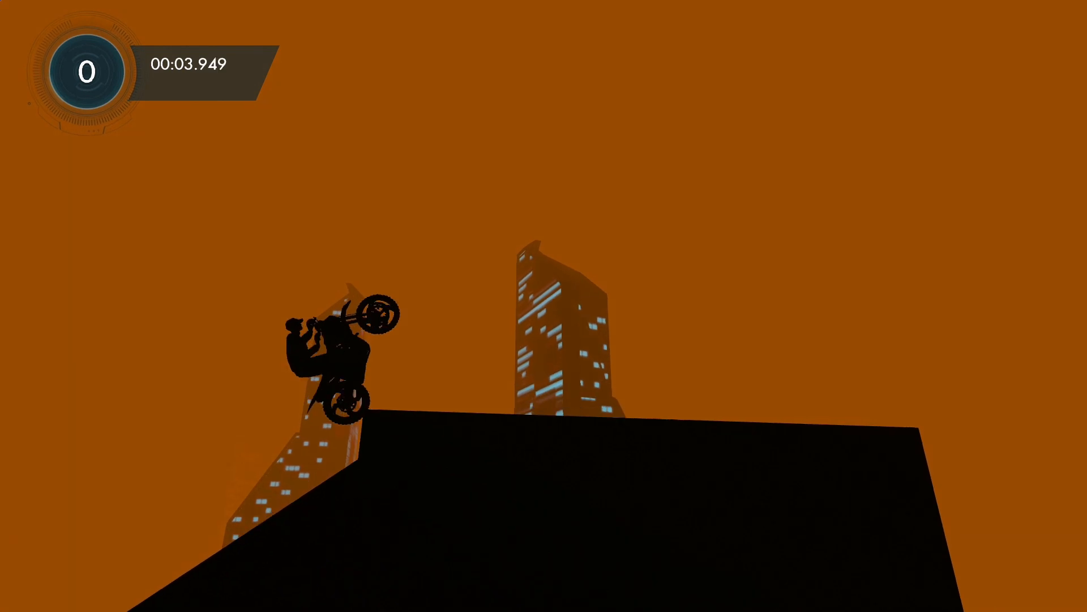
pyautogui.press('Right')
pyautogui.press('Left')
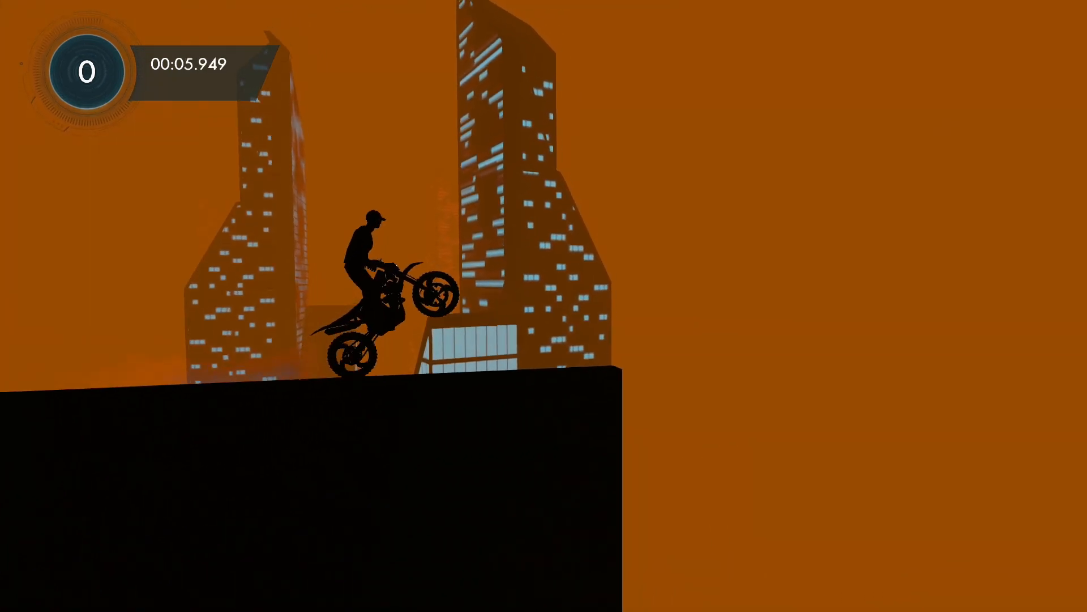
pyautogui.press('Right')
pyautogui.press('BackSpace')
# Step: Ride the restarted test run across the gap jump and over the landing block to the finish
pyautogui.press('Up')
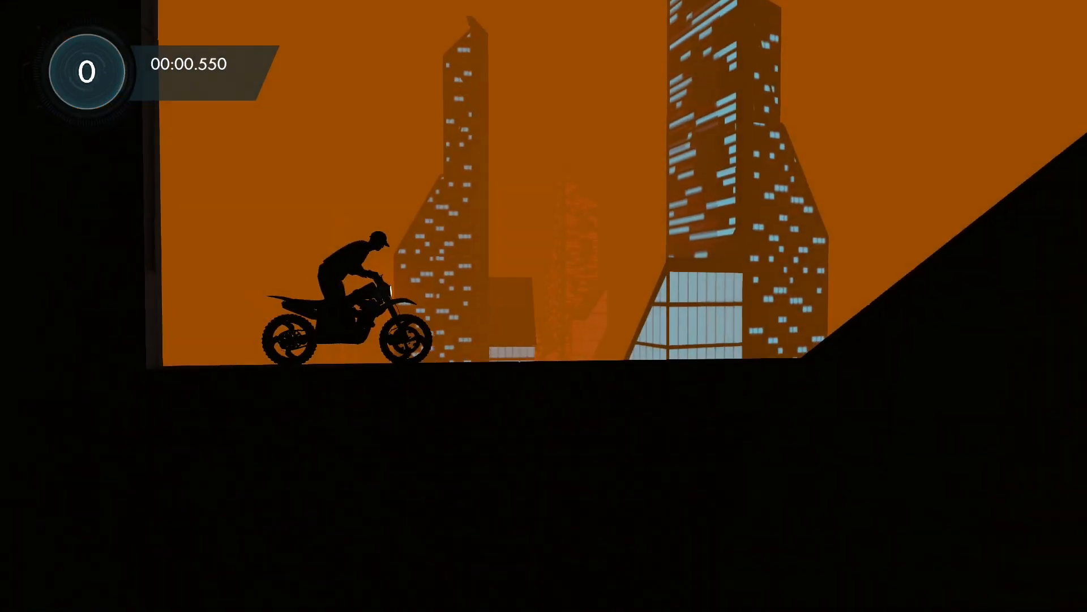
pyautogui.press('Left')
pyautogui.press('Right')
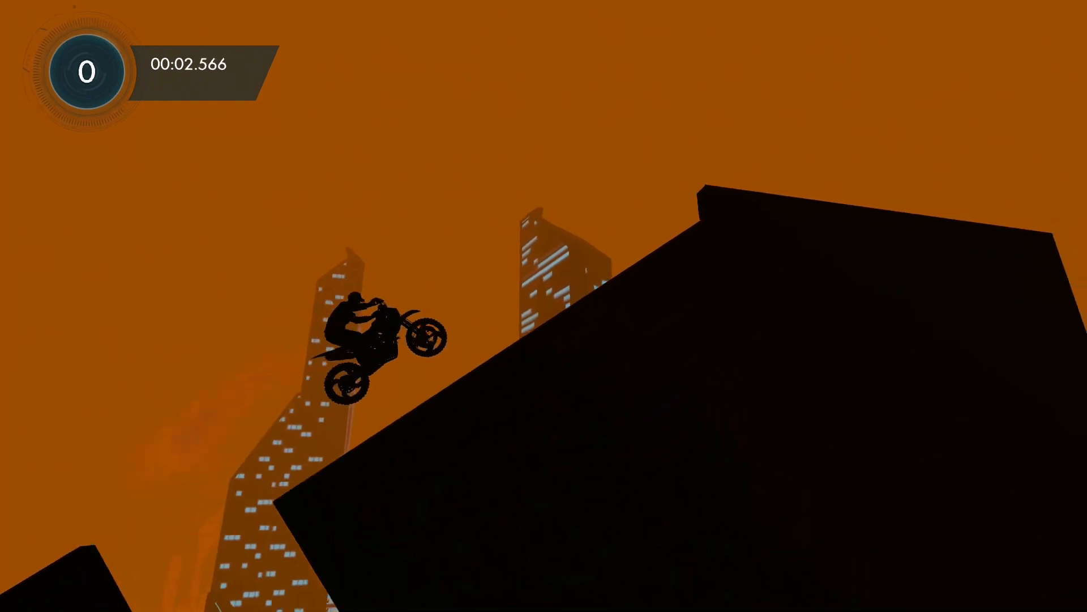
pyautogui.press('Left')
pyautogui.press('Right')
pyautogui.press('Left')
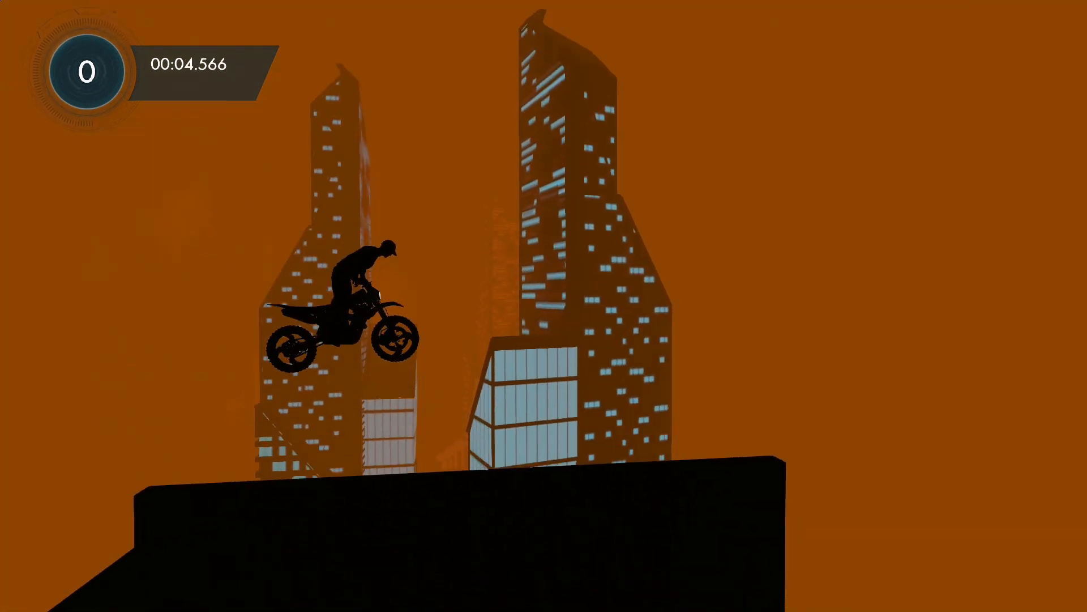
pyautogui.press('Right')
pyautogui.press('Left')
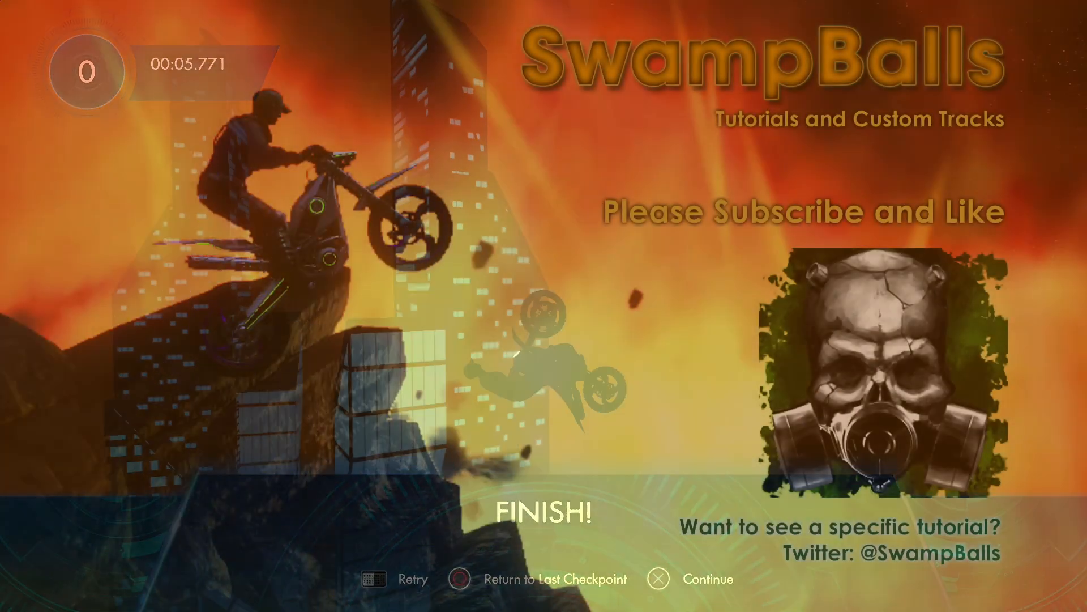